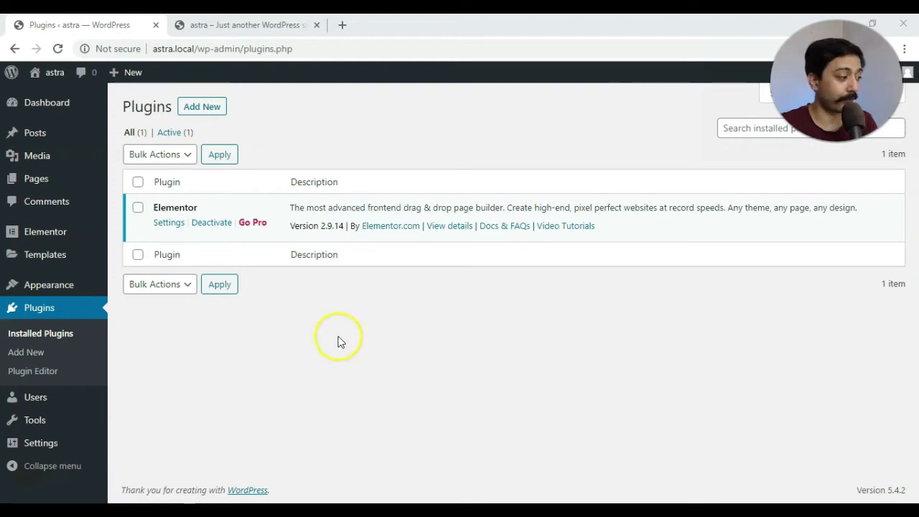
# Install and activate the Elementor – Header, Footer & Blocks Template plugin found by searching 'astra'
pyautogui.click(200, 108)
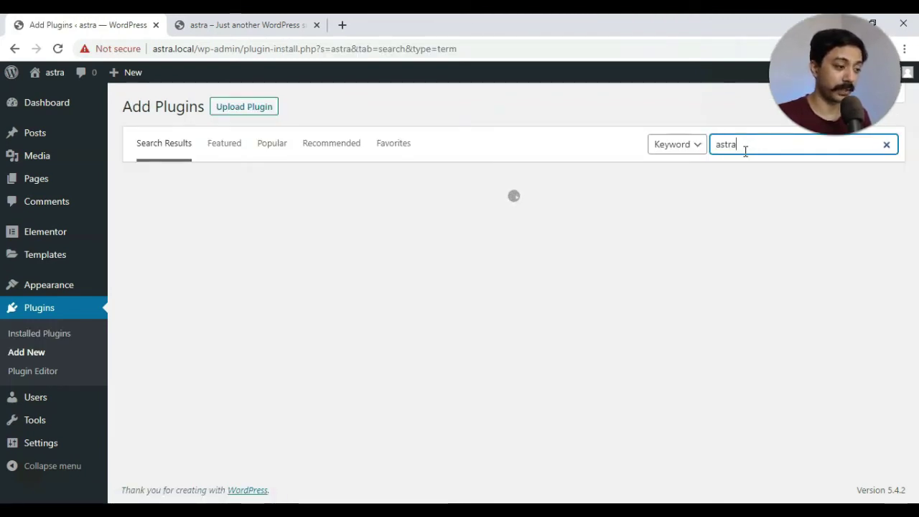
pyautogui.scroll(-5, 278, 297)
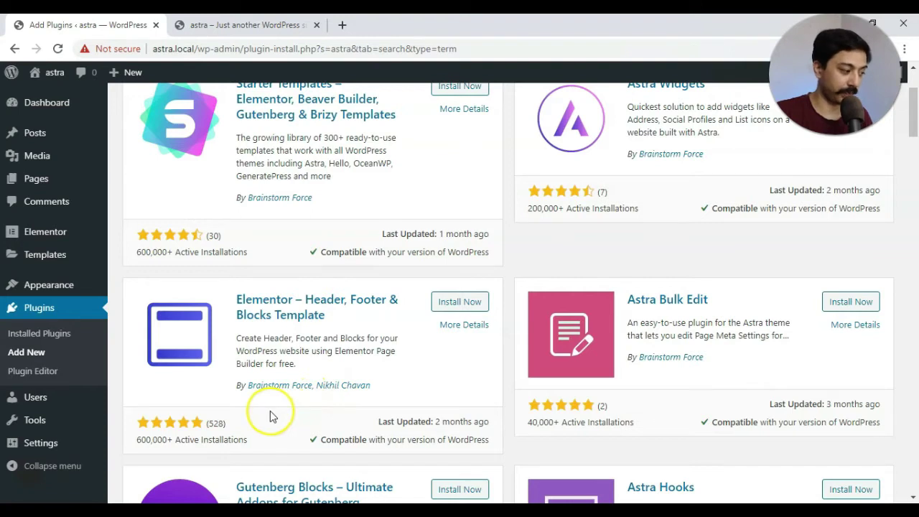
pyautogui.click(466, 302)
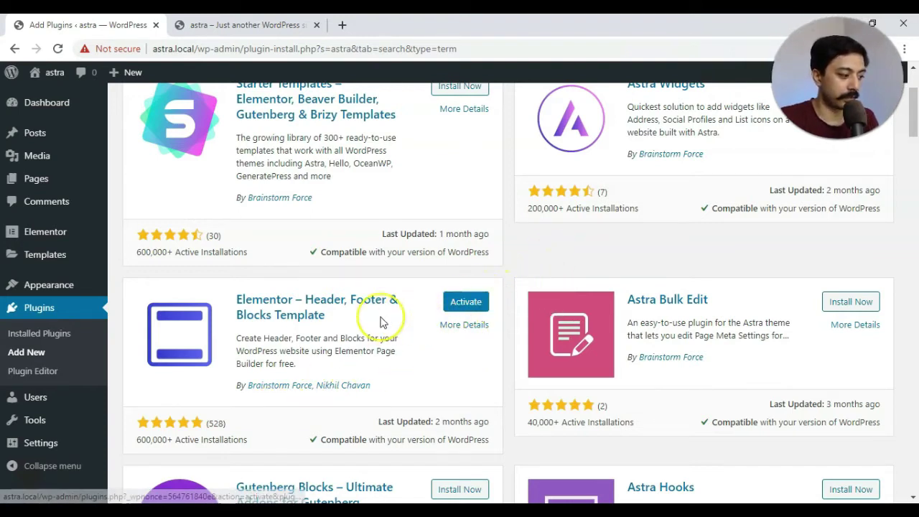
pyautogui.click(463, 302)
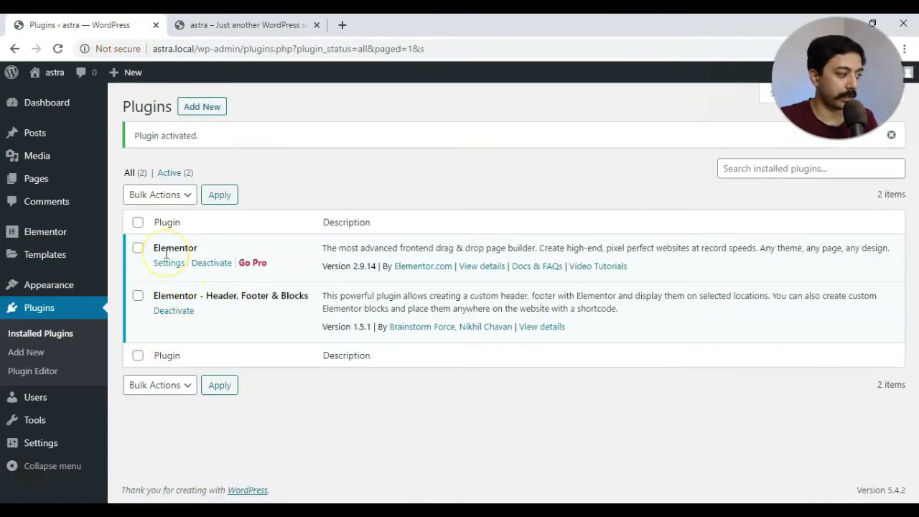
# Let the plugin activation finish, check the live site's front end, then return to Plugins
pyautogui.click(155, 298)
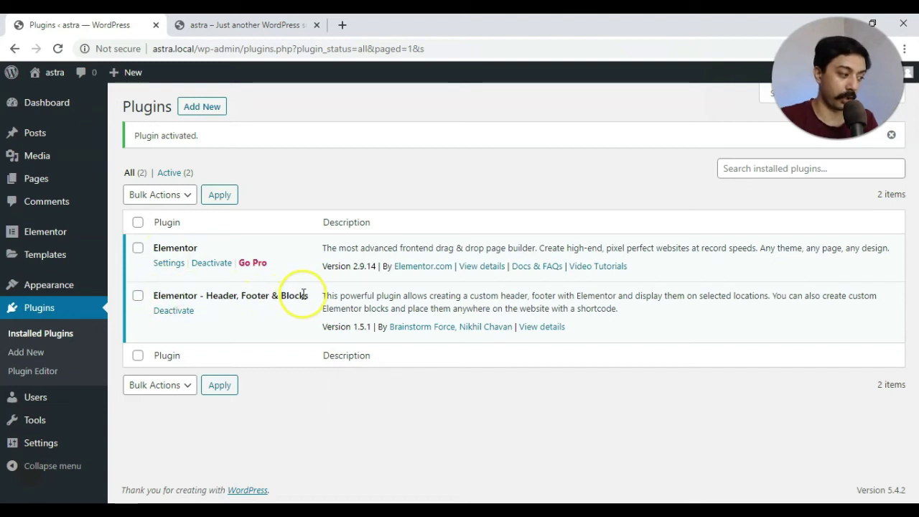
pyautogui.click(230, 24)
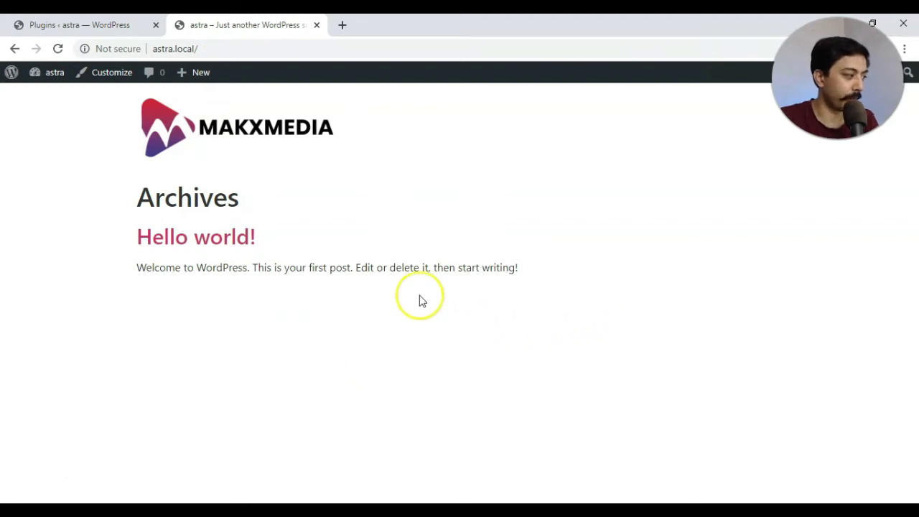
pyautogui.hotkey('ctrl', 'Tab')
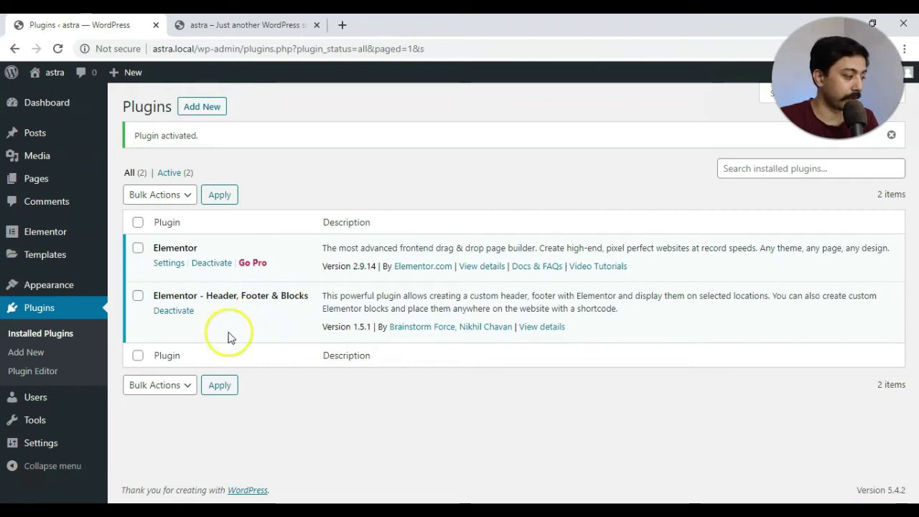
pyautogui.moveTo(39, 286)
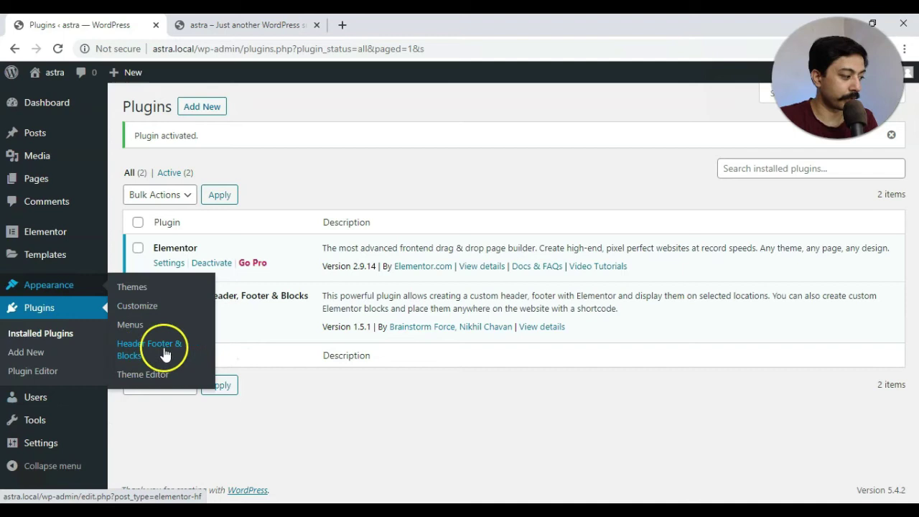
# Create a new Header Footer & Blocks template titled 'Site header'
pyautogui.click(143, 364)
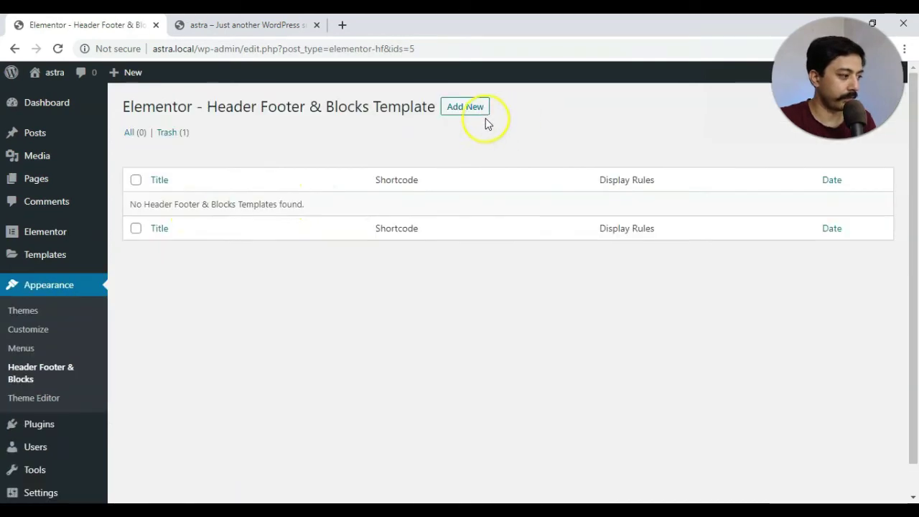
pyautogui.click(463, 109)
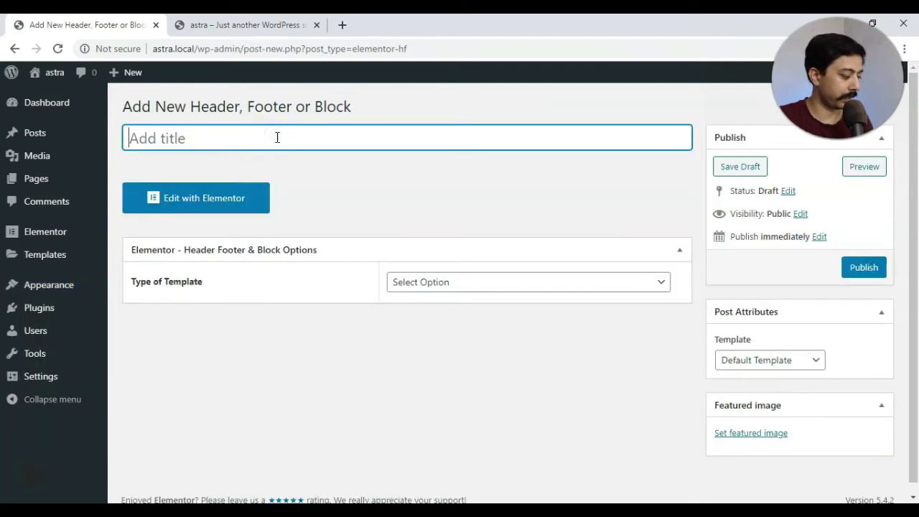
pyautogui.write('Site hea')
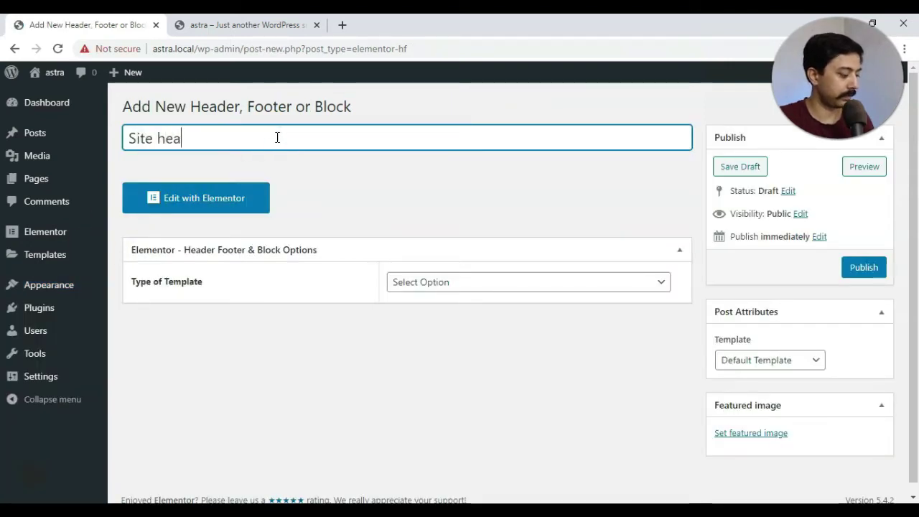
pyautogui.write('der')
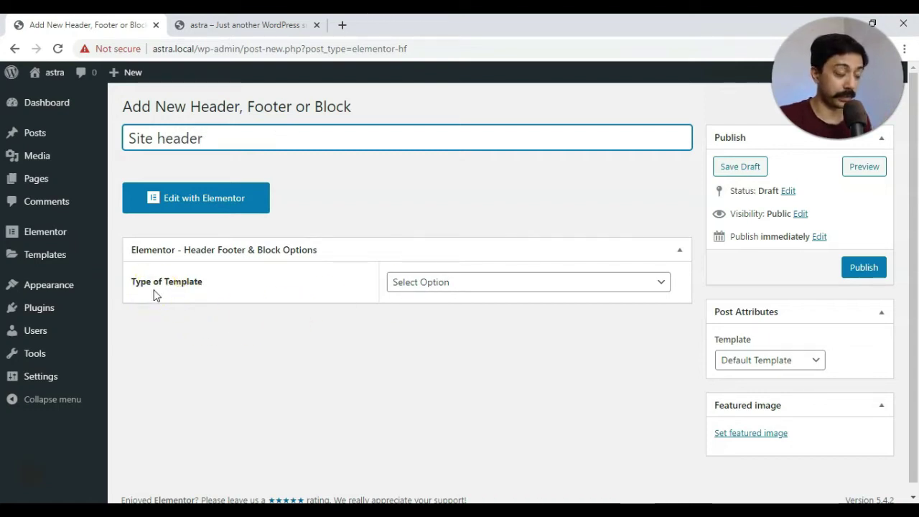
pyautogui.click(470, 280)
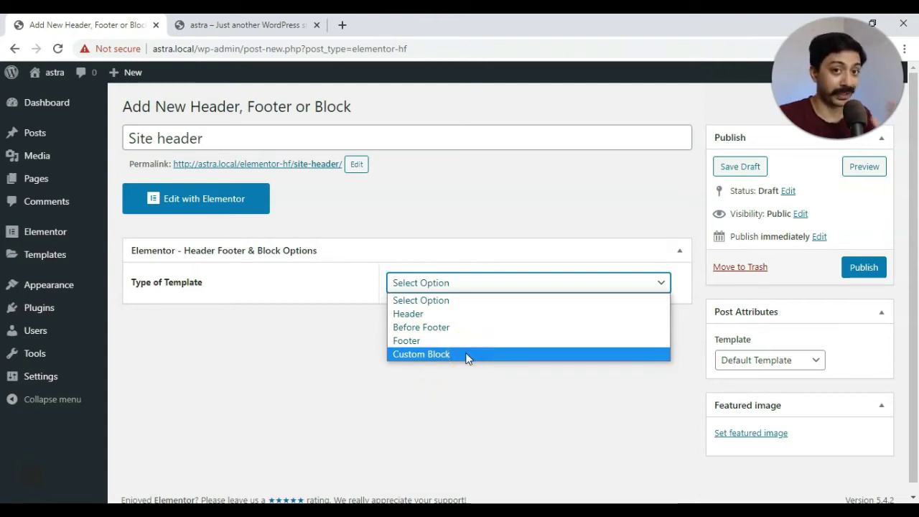
# Set the template type to Header and display it on the Entire Website, leaving User Roles empty
pyautogui.click(423, 320)
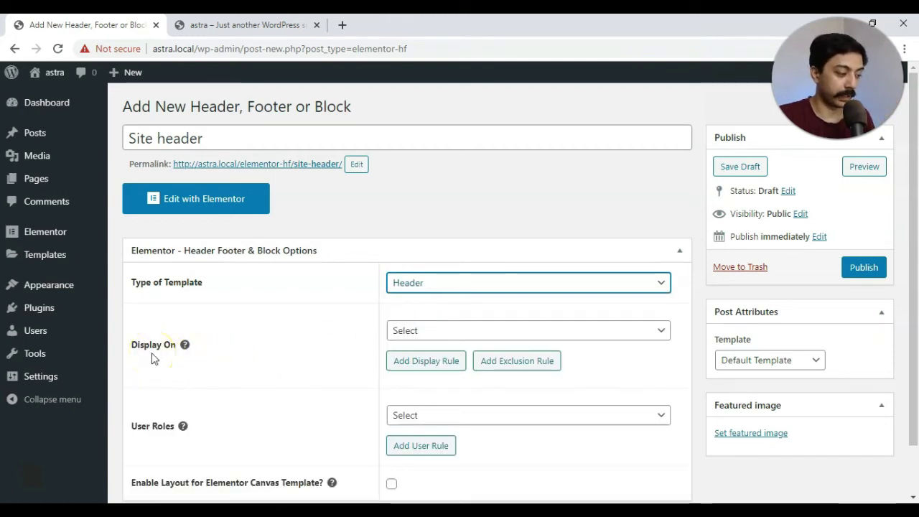
pyautogui.scroll(-1, 279, 352)
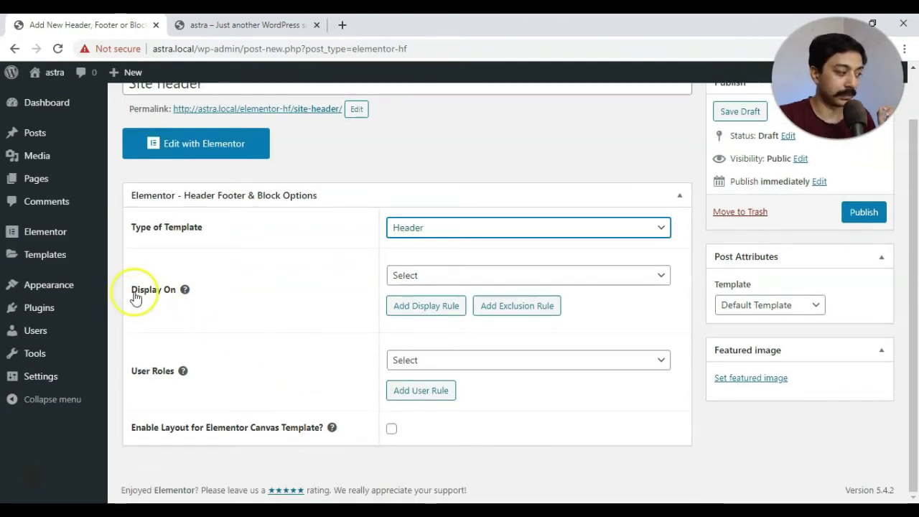
pyautogui.click(442, 283)
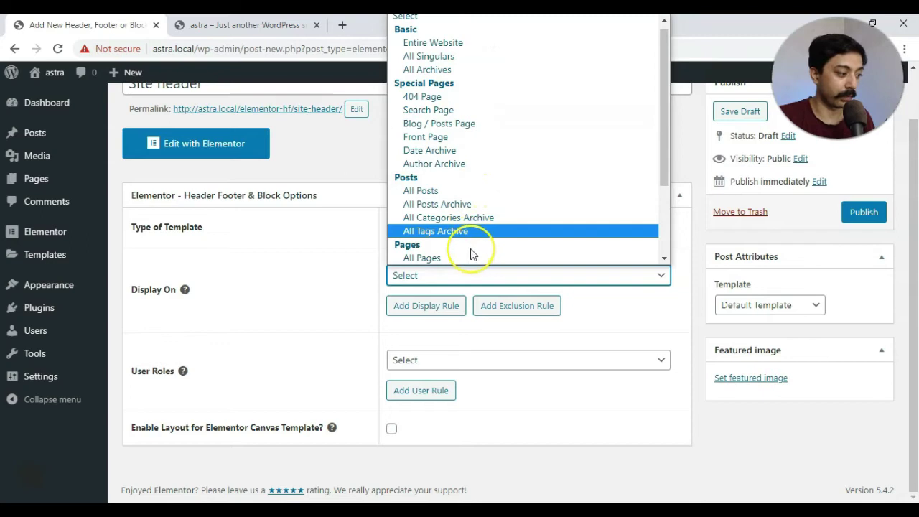
pyautogui.click(442, 45)
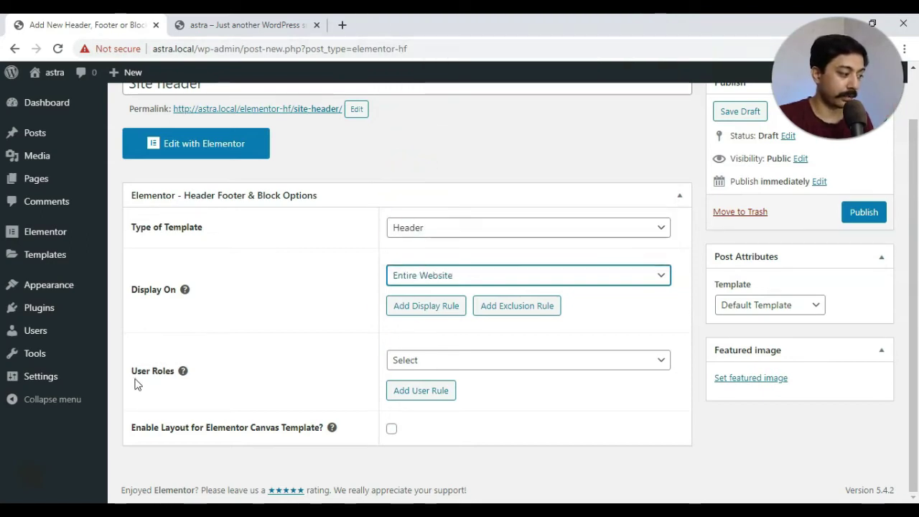
pyautogui.click(444, 358)
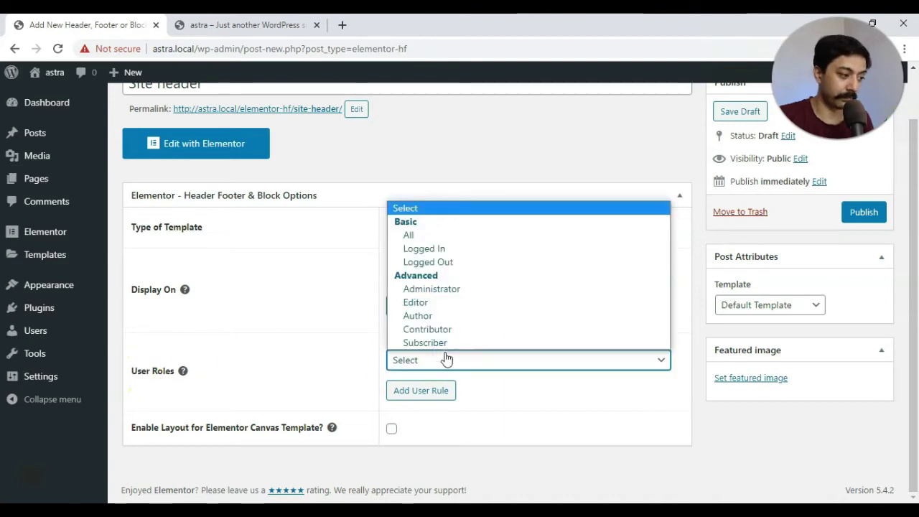
pyautogui.click(474, 463)
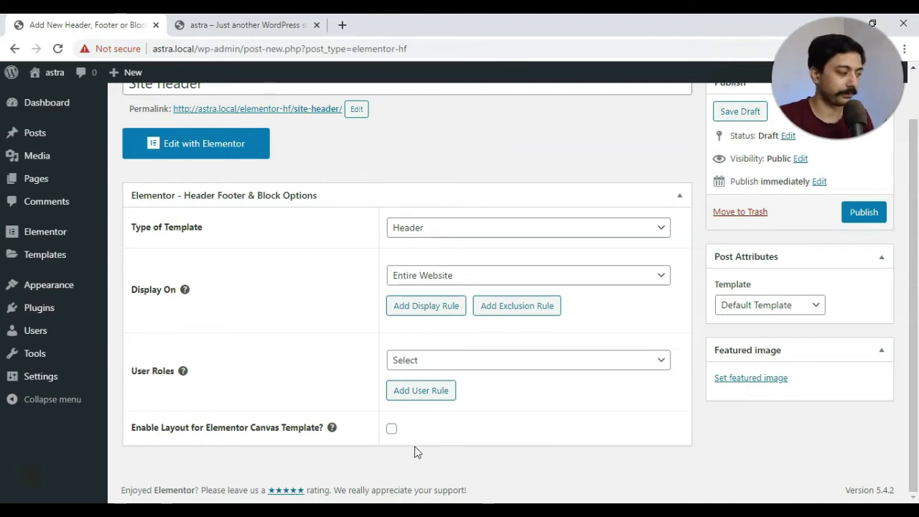
# Publish the template, open it in Elementor, and add a two-column section with an ~18% left column
pyautogui.click(851, 211)
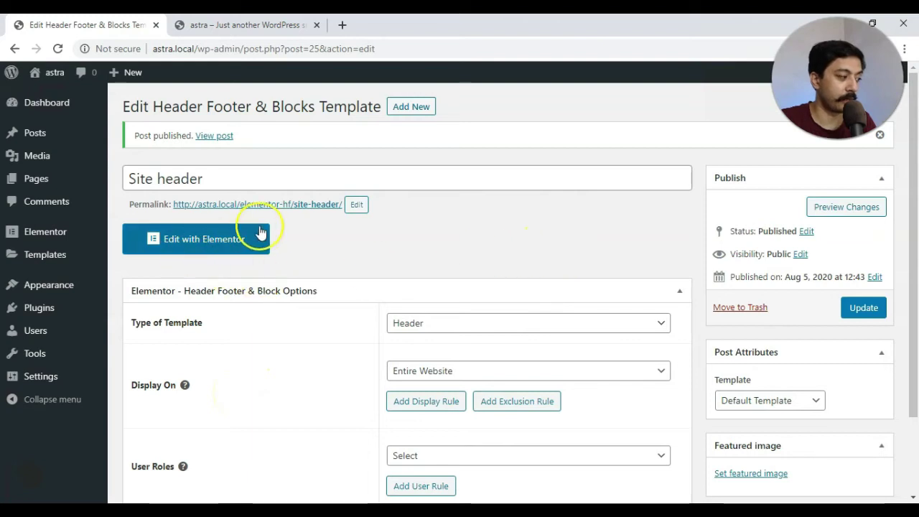
pyautogui.click(229, 244)
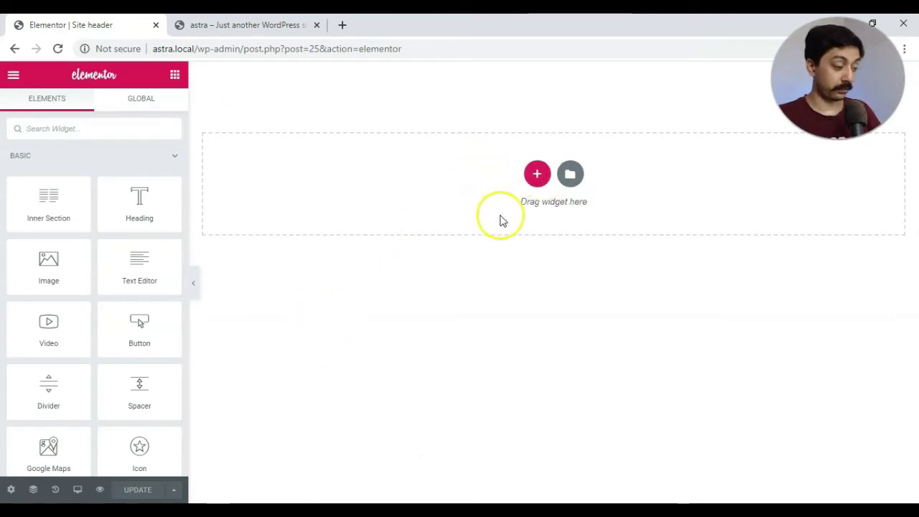
pyautogui.click(537, 174)
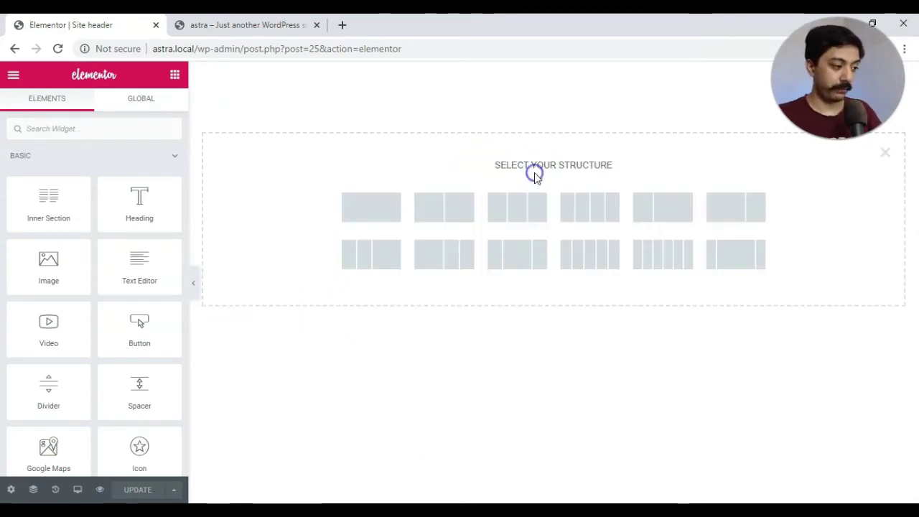
pyautogui.click(445, 207)
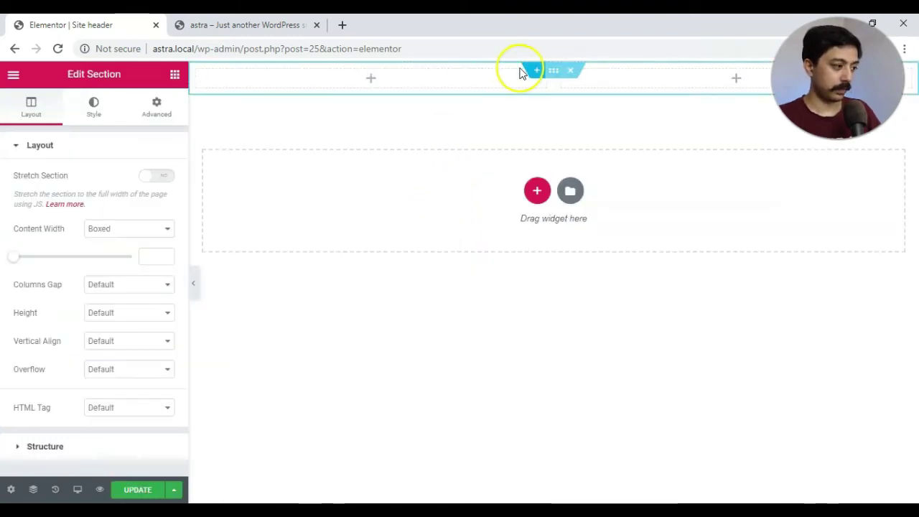
pyautogui.moveTo(550, 78); pyautogui.dragTo(400, 83)
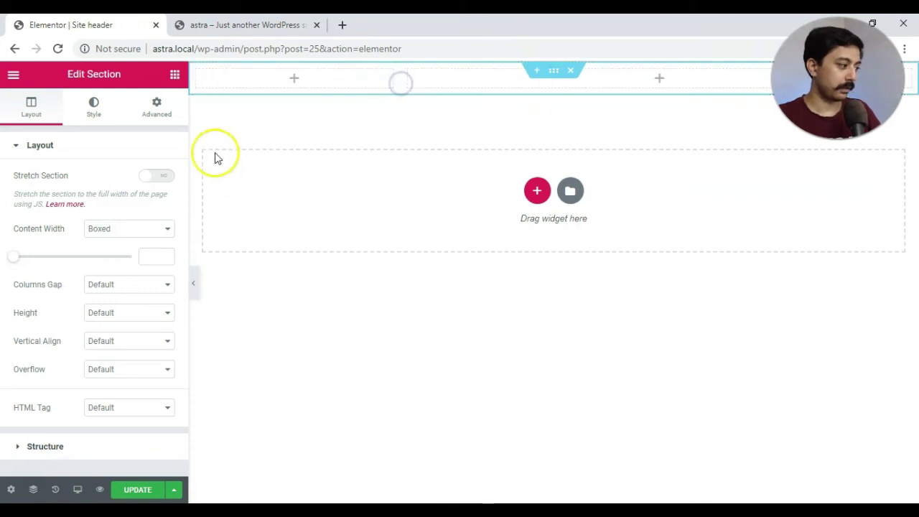
# Place an Image widget in the left column showing the full-size makxmedia.png logo, linked to a Custom URL
pyautogui.click(172, 76)
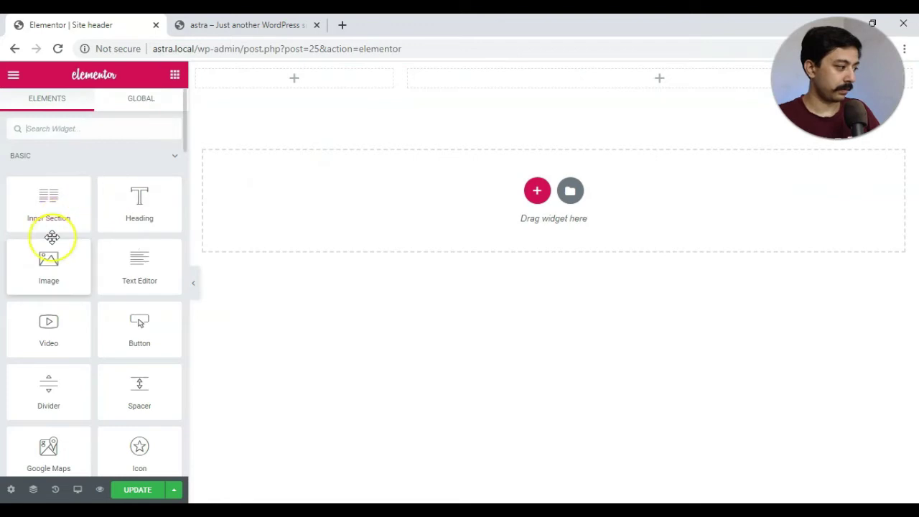
pyautogui.moveTo(50, 271); pyautogui.dragTo(306, 79)
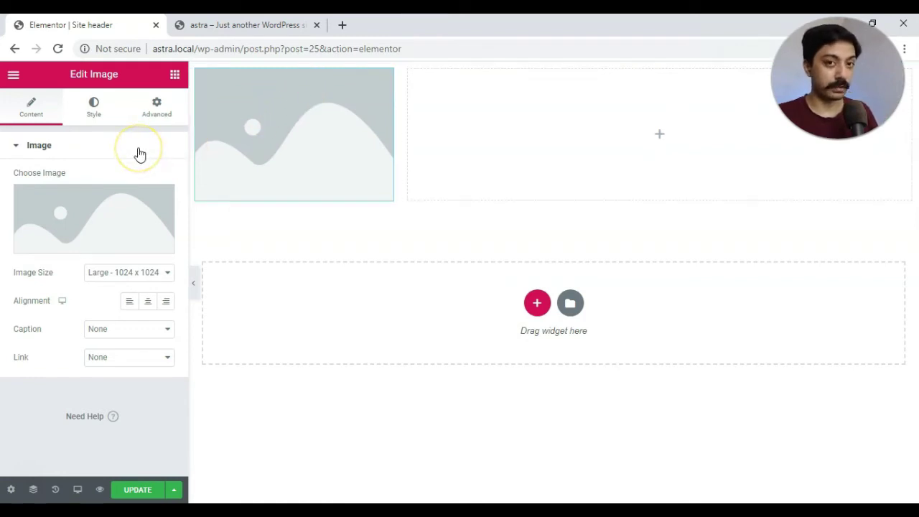
pyautogui.click(138, 272)
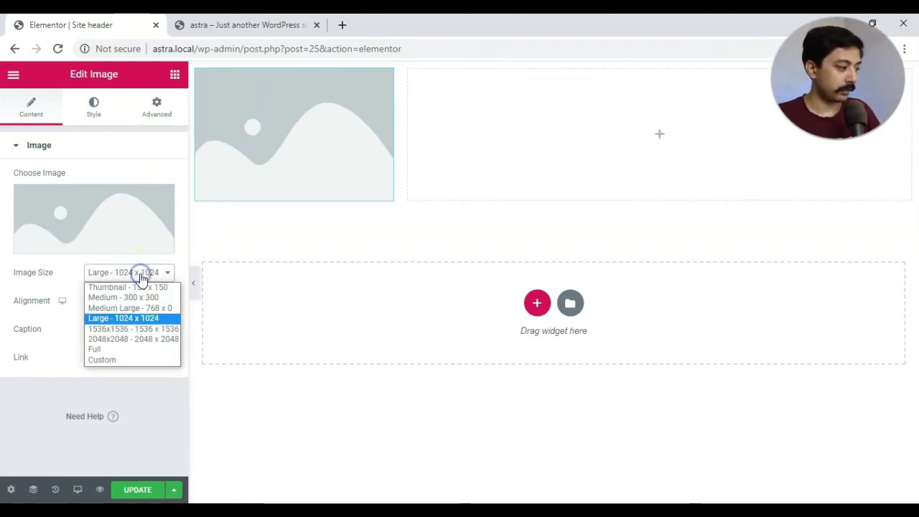
pyautogui.click(113, 350)
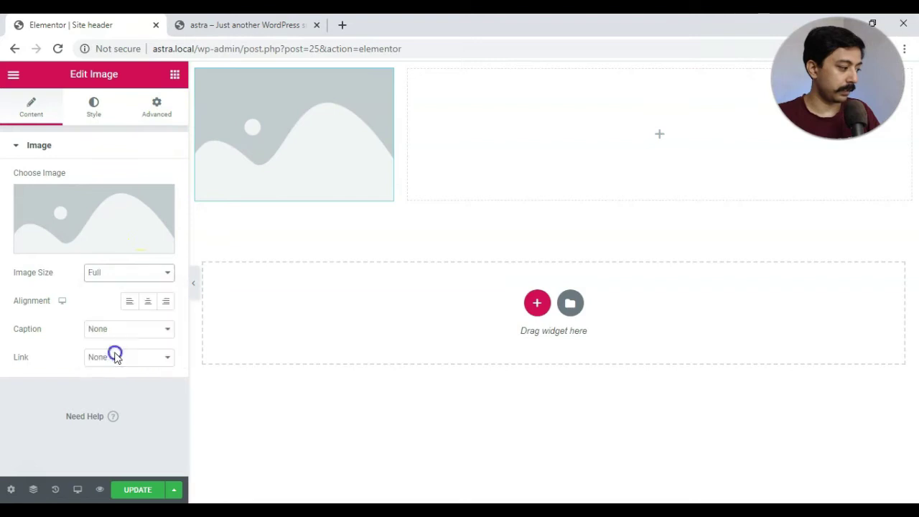
pyautogui.click(122, 208)
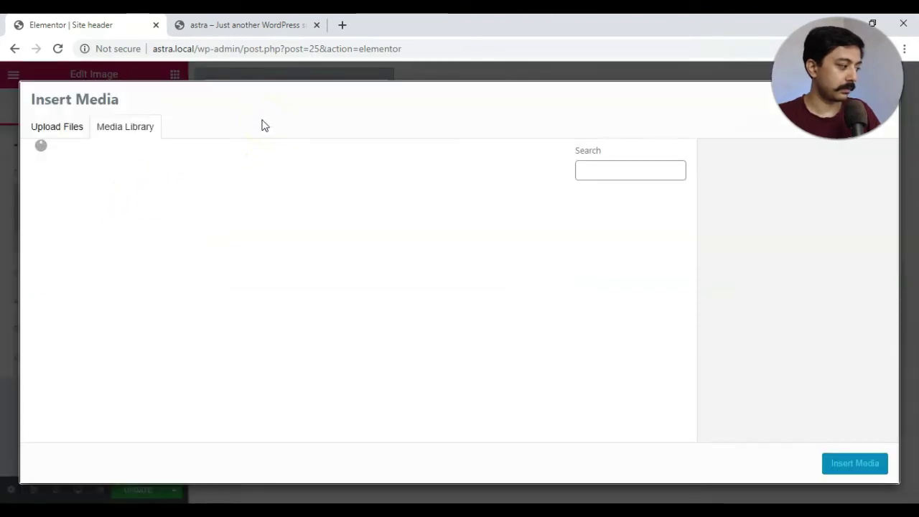
pyautogui.click(79, 236)
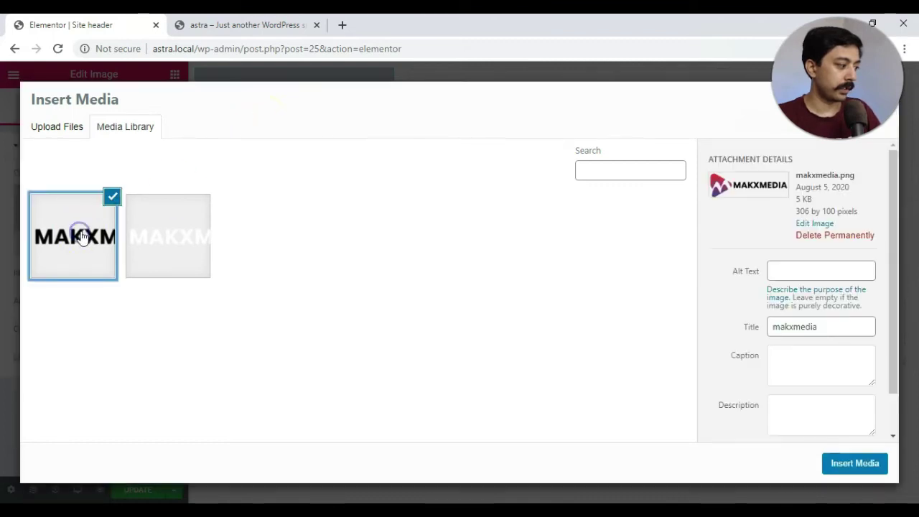
pyautogui.click(853, 465)
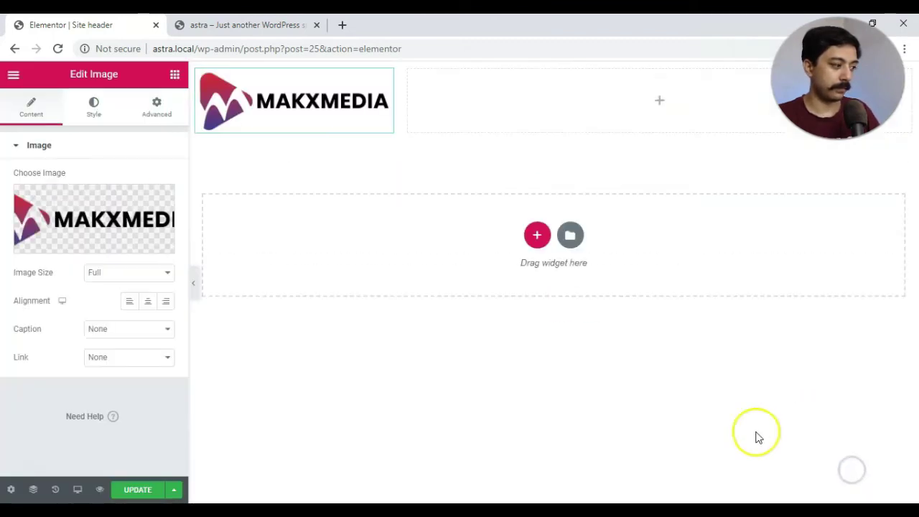
pyautogui.click(129, 357)
pyautogui.click(133, 389)
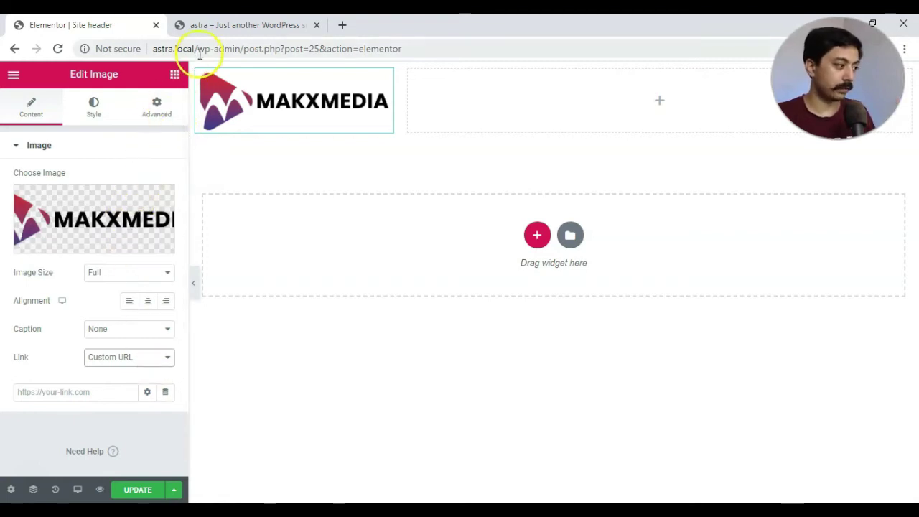
pyautogui.moveTo(144, 50); pyautogui.dragTo(196, 50)
pyautogui.hotkey('ctrl', 'c')
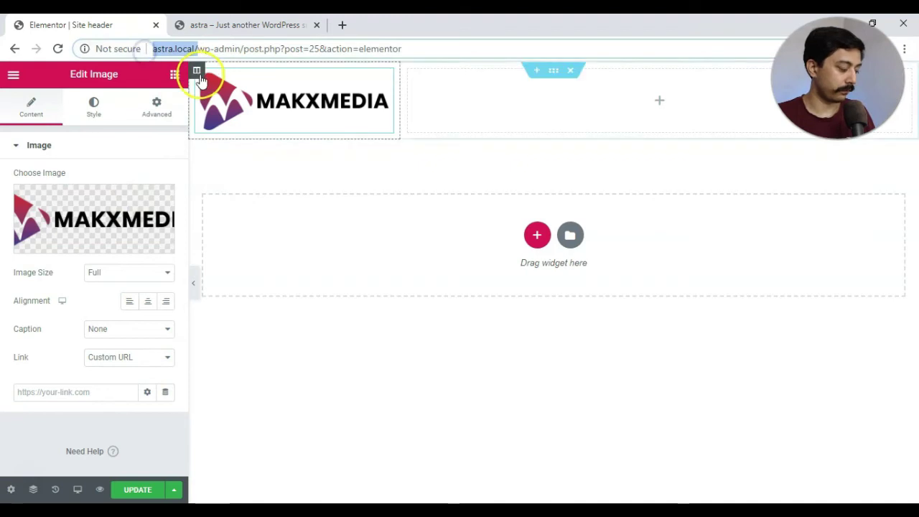
pyautogui.click(84, 392)
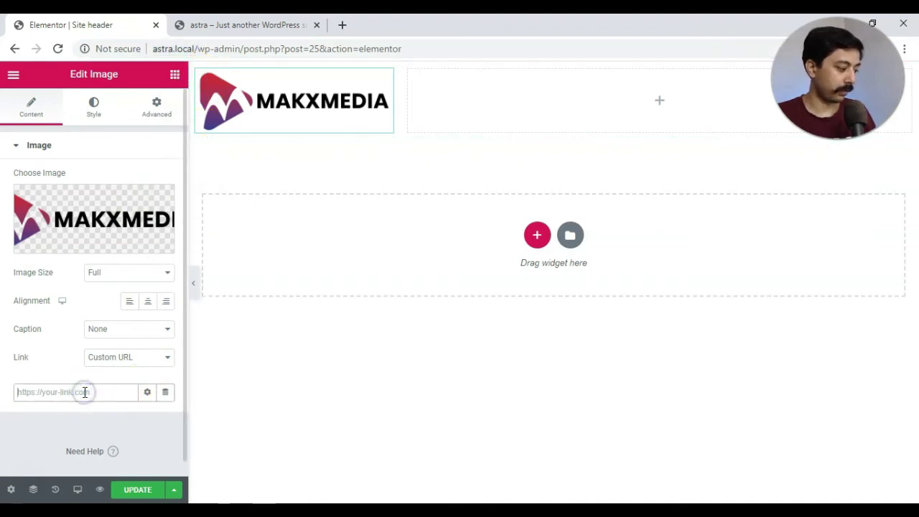
pyautogui.hotkey('ctrl', 'v')
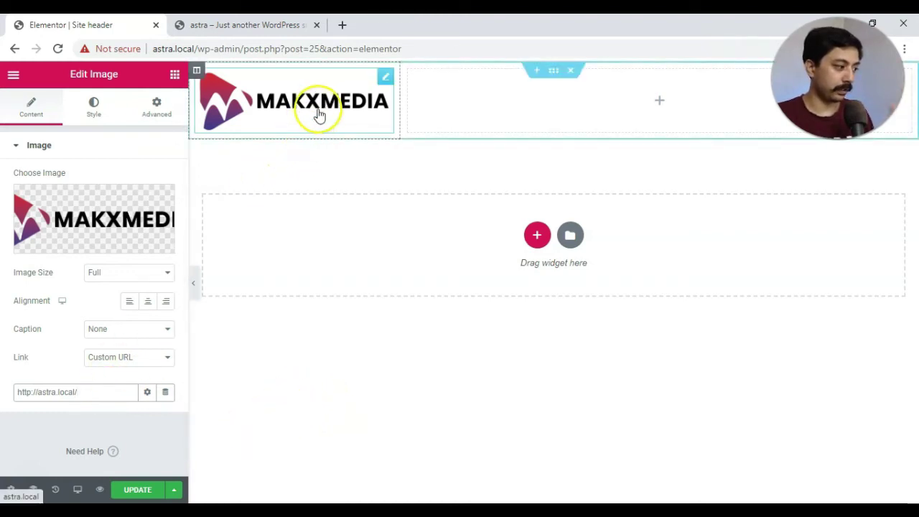
# Narrow the logo column to about 29% width so the right column widens
pyautogui.moveTo(398, 110); pyautogui.dragTo(379, 104)
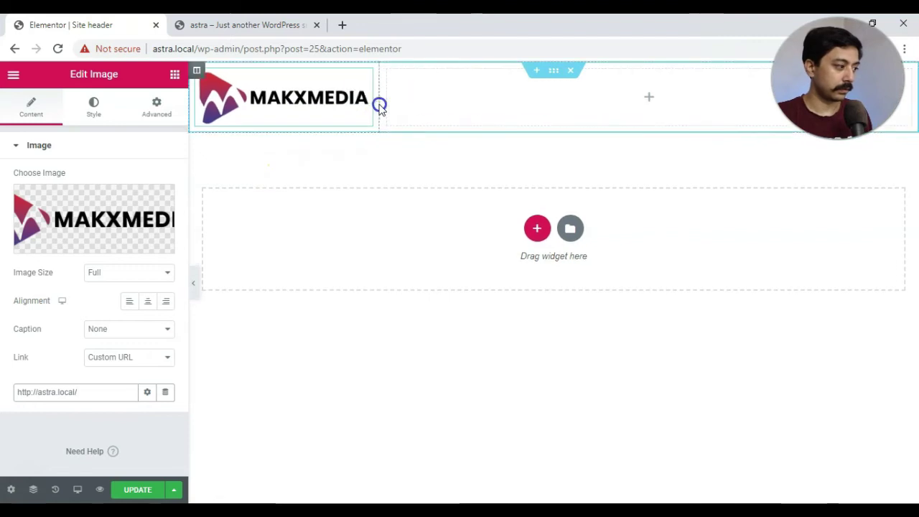
pyautogui.click(553, 71)
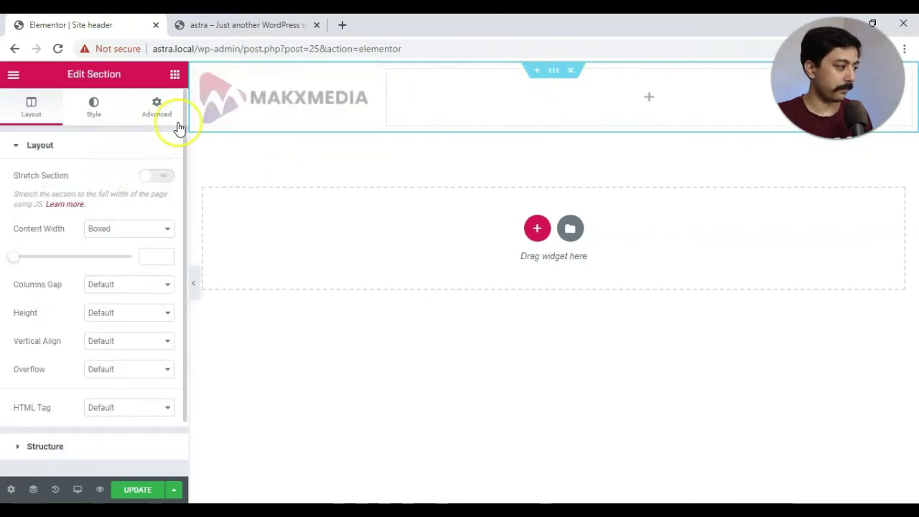
pyautogui.click(134, 168)
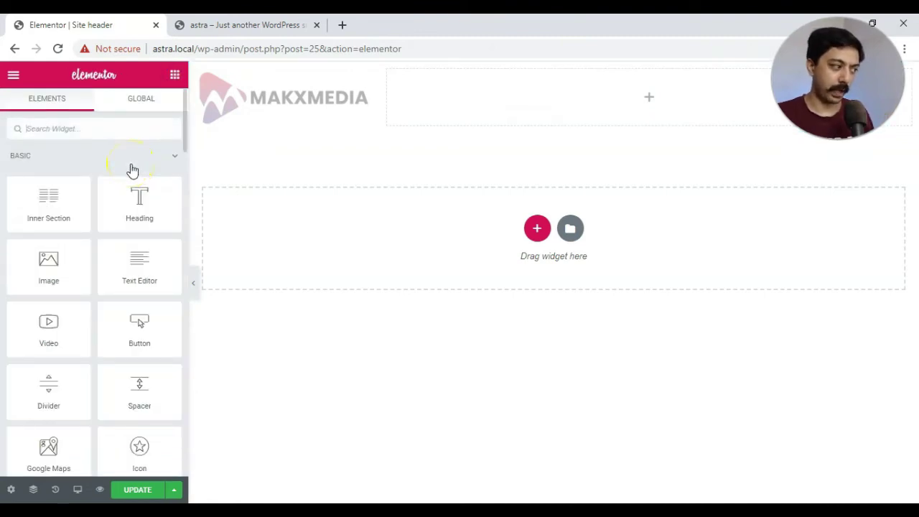
# Drag the HFB Navigation Menu widget, found by searching 'menu', into the header's right column
pyautogui.click(45, 132)
pyautogui.write('menu')
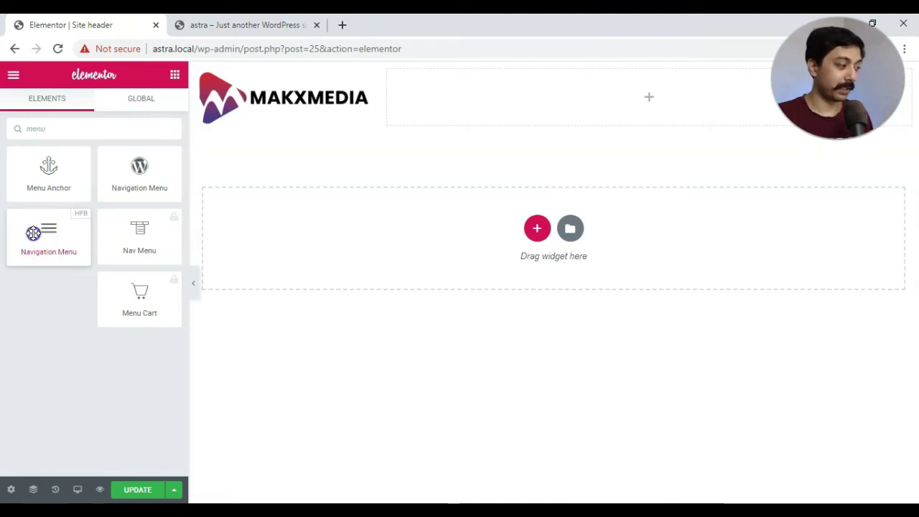
pyautogui.moveTo(33, 233); pyautogui.dragTo(560, 103)
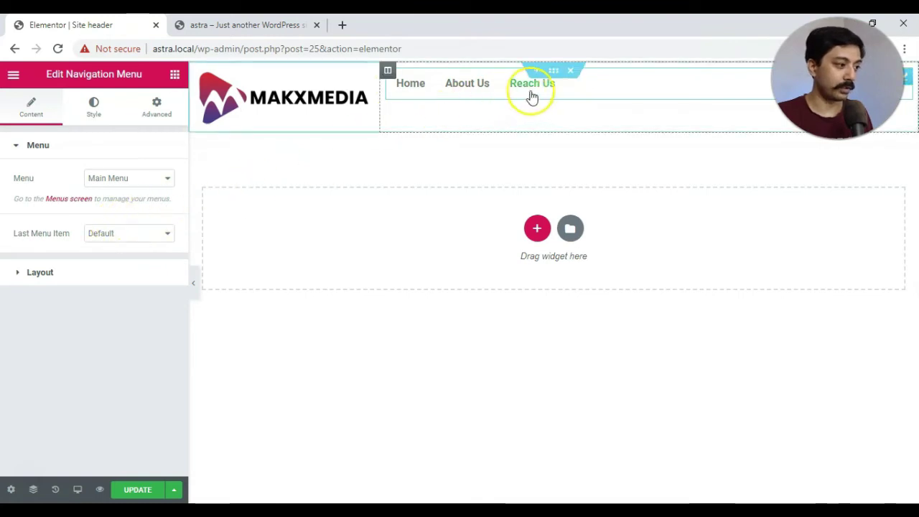
# Set the header section's vertical alignment to Middle
pyautogui.click(553, 70)
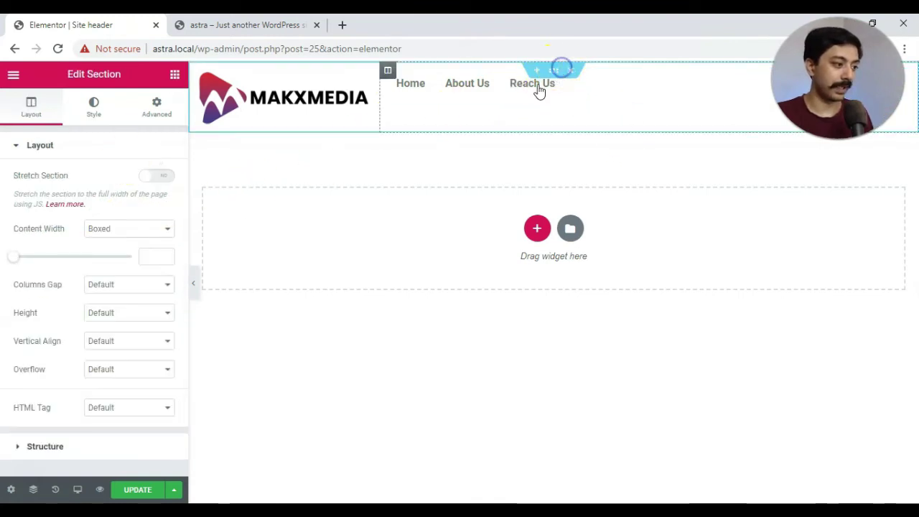
pyautogui.click(588, 86)
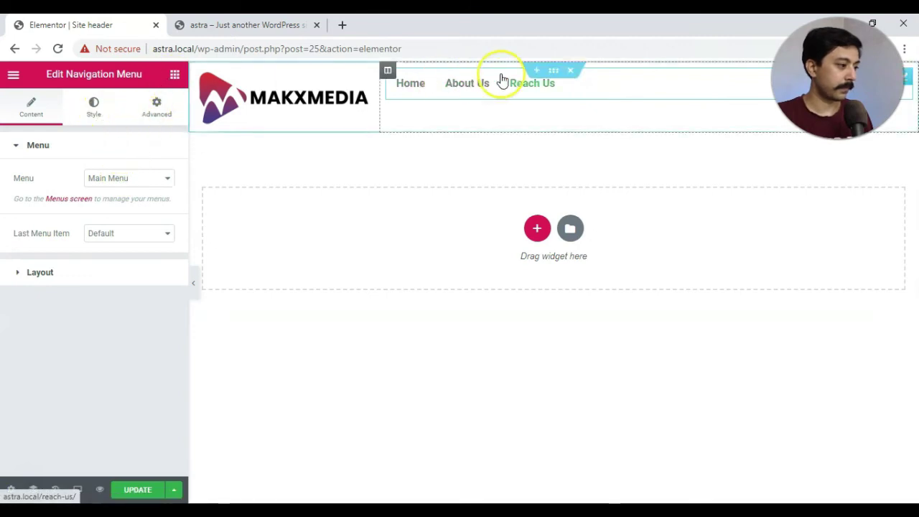
pyautogui.click(552, 74)
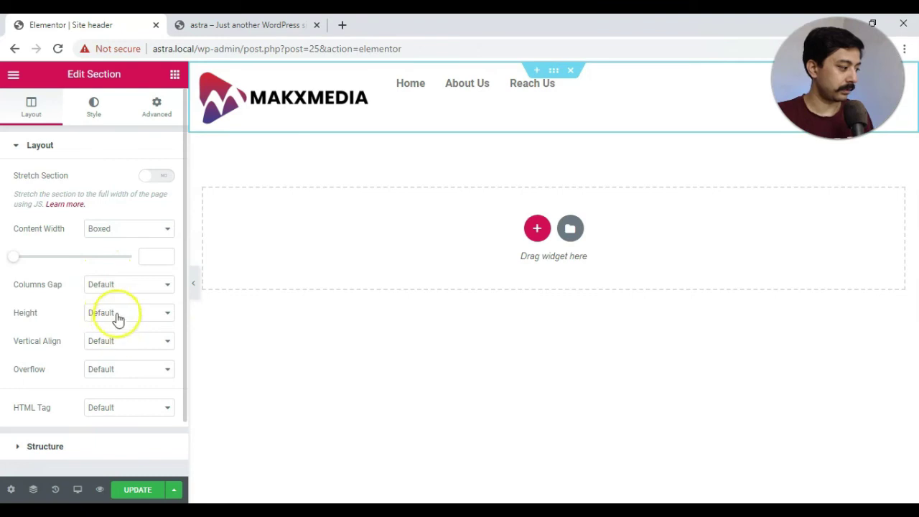
pyautogui.click(107, 342)
pyautogui.click(104, 376)
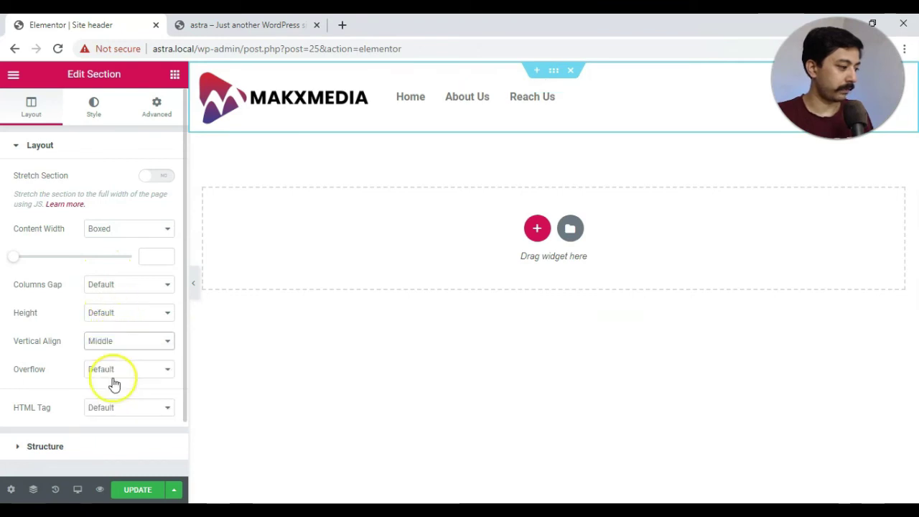
# Set the Navigation Menu's layout alignment to Center
pyautogui.click(629, 103)
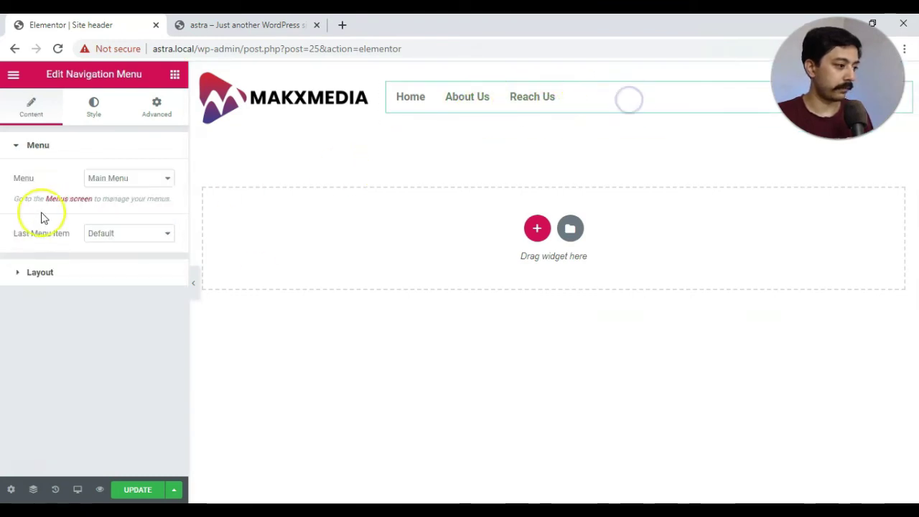
pyautogui.click(47, 277)
pyautogui.click(148, 241)
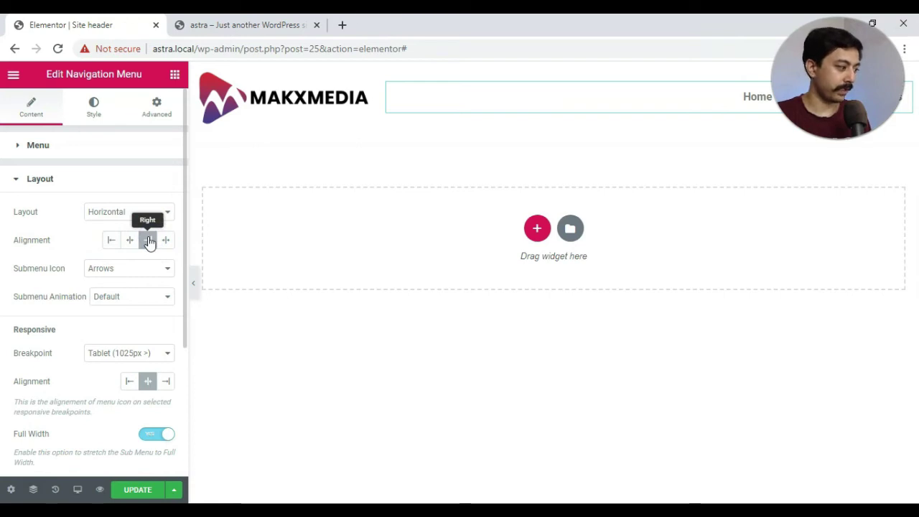
pyautogui.click(127, 241)
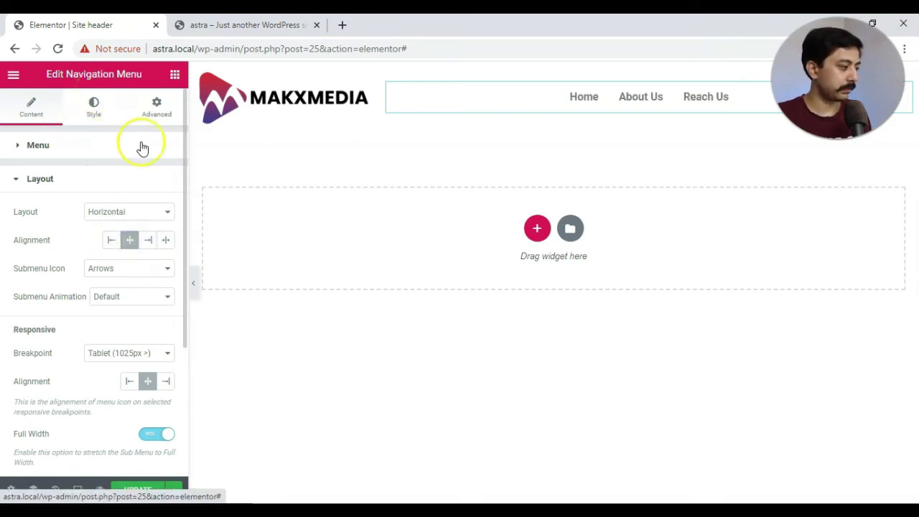
pyautogui.click(174, 74)
# Give the header section a classic light grey #F3F3F3 background
pyautogui.click(558, 80)
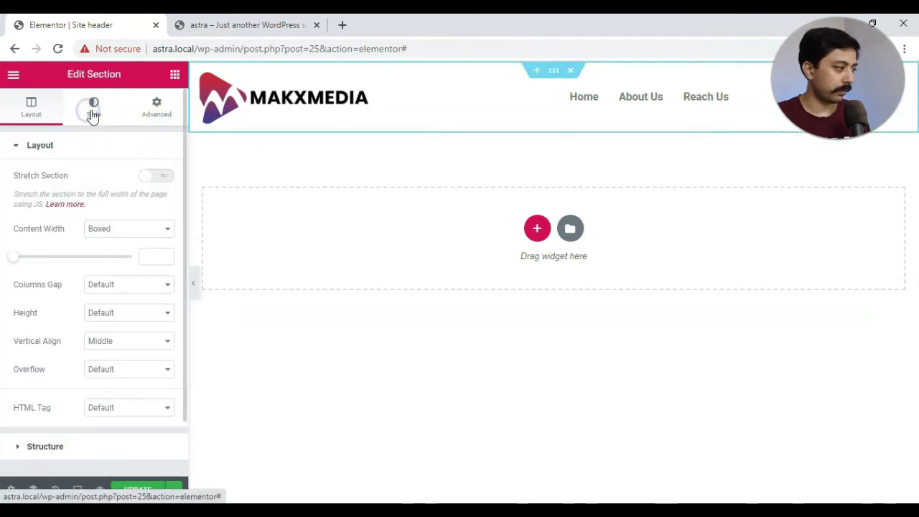
pyautogui.click(92, 117)
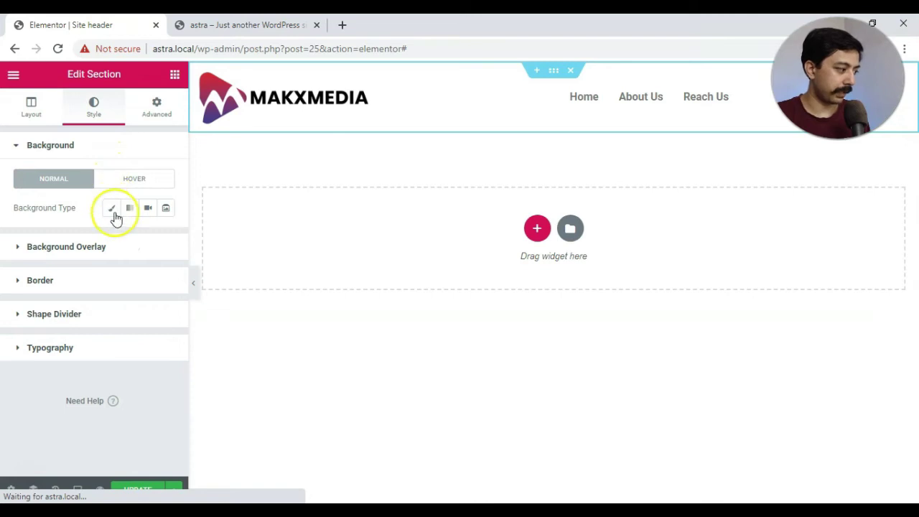
pyautogui.click(117, 214)
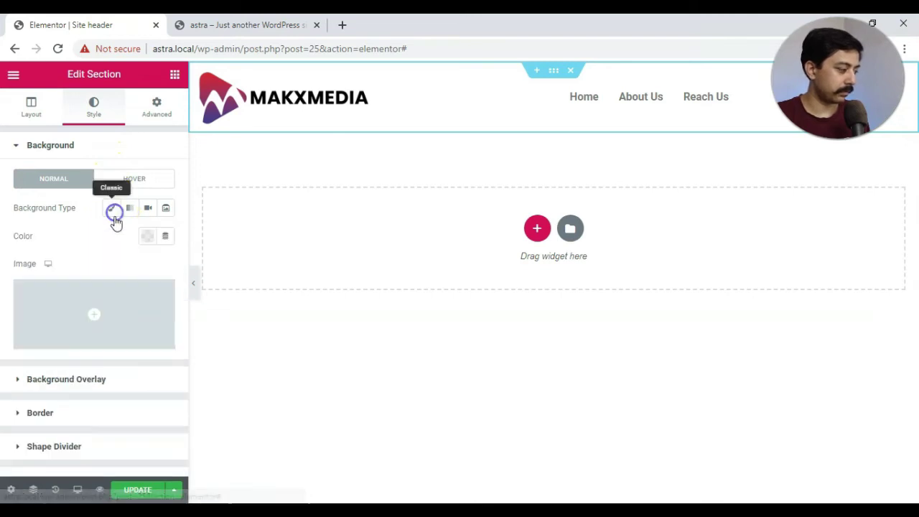
pyautogui.click(147, 238)
pyautogui.moveTo(102, 299); pyautogui.dragTo(72, 296)
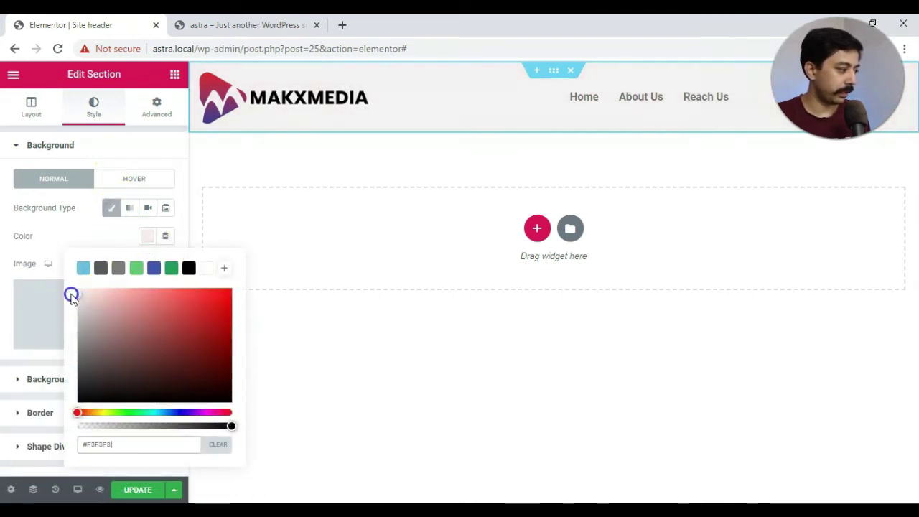
pyautogui.click(67, 205)
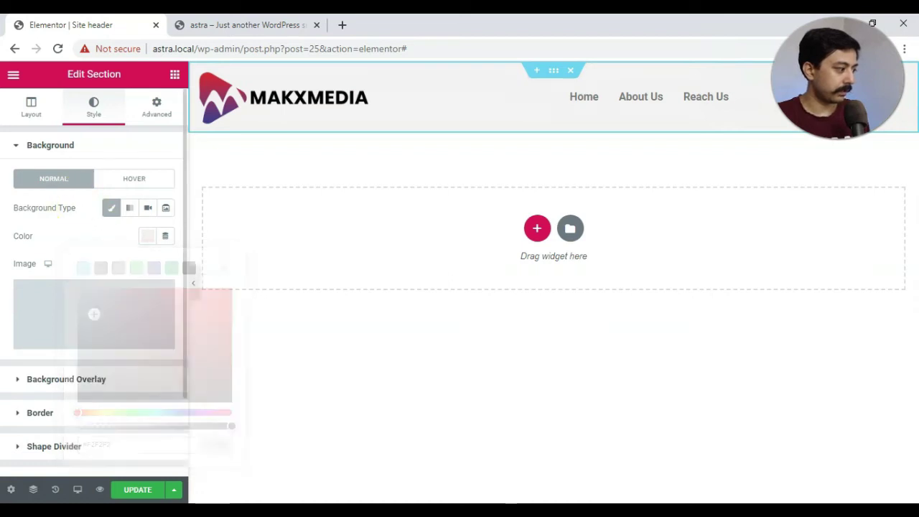
# Add a solid light gray #E0E0E0 border on the bottom edge only, then save with UPDATE
pyautogui.scroll(-2, 79, 390)
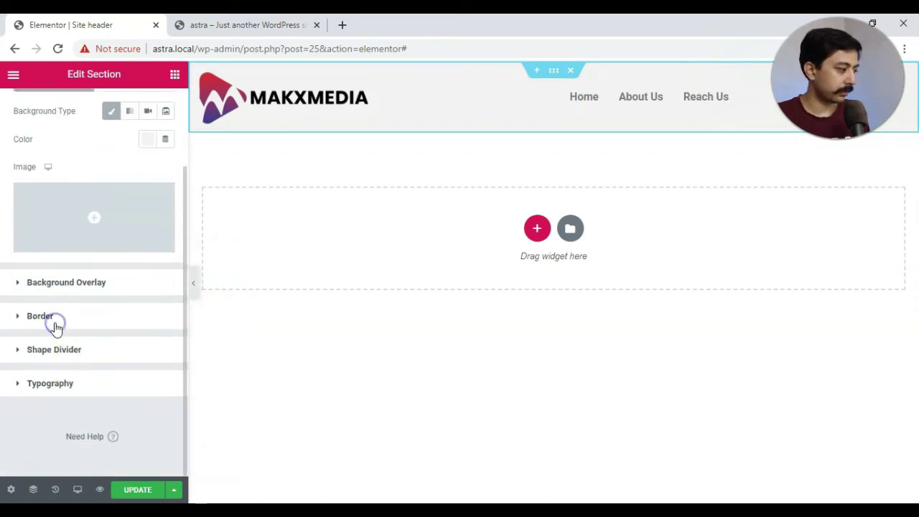
pyautogui.click(56, 327)
pyautogui.click(124, 279)
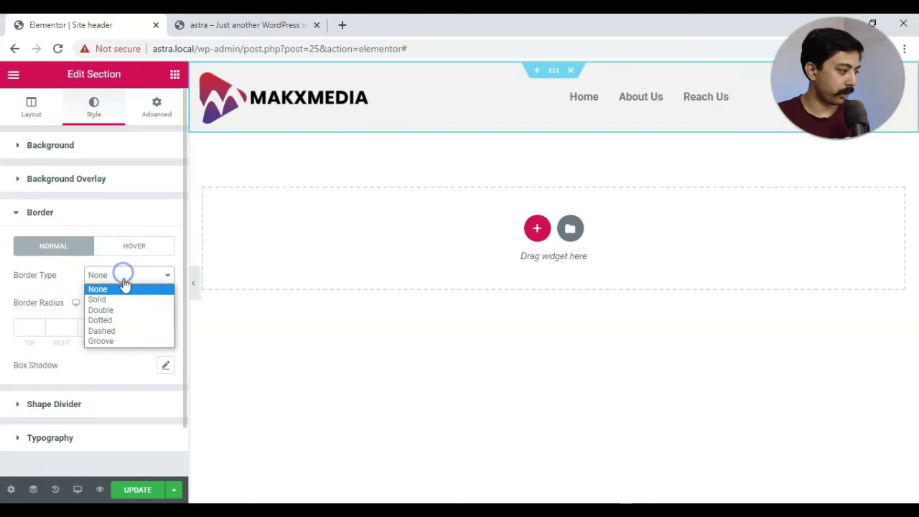
pyautogui.click(119, 300)
pyautogui.click(159, 329)
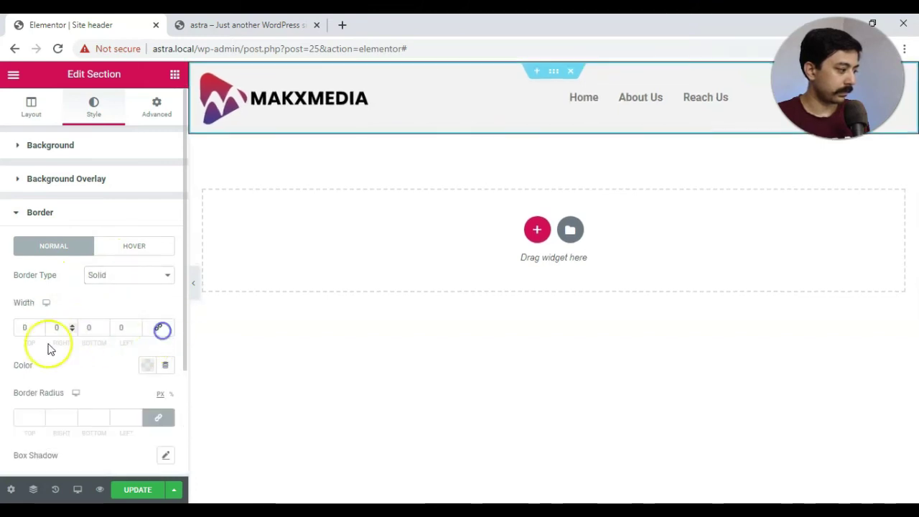
pyautogui.doubleClick(84, 328)
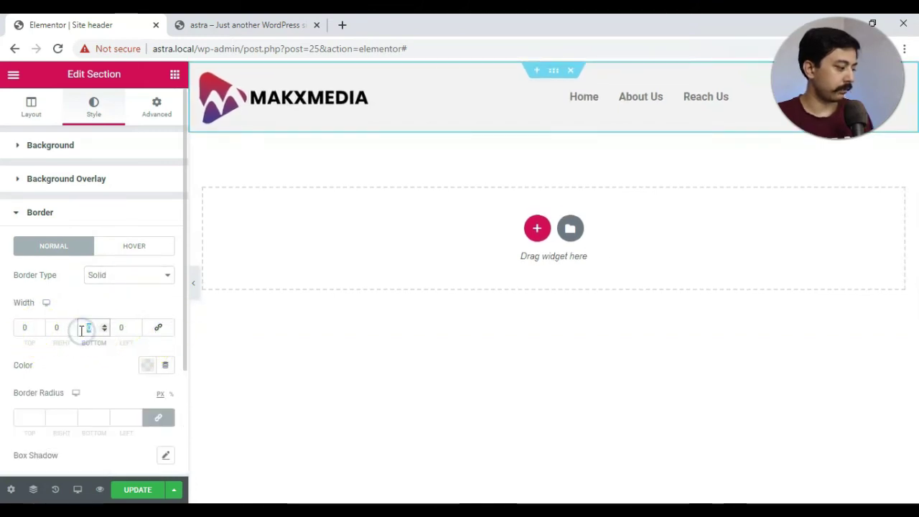
pyautogui.click(143, 365)
pyautogui.click(74, 204)
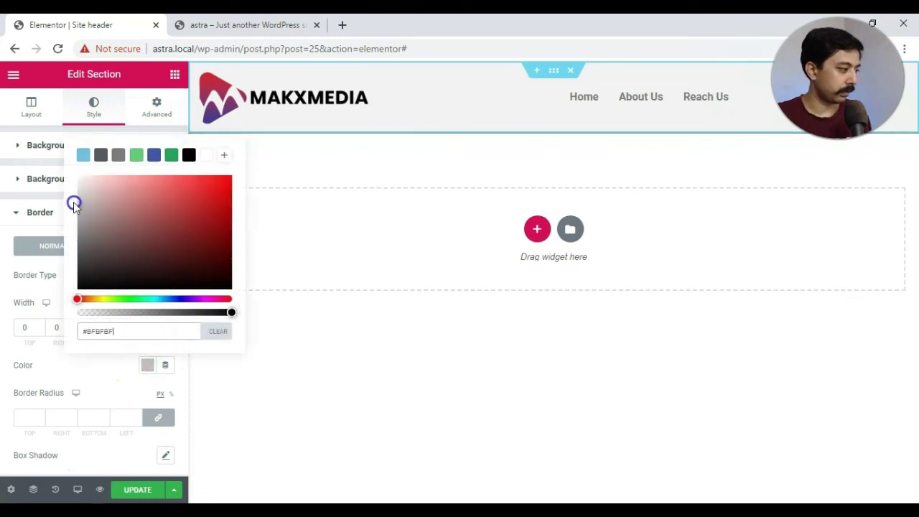
pyautogui.moveTo(74, 204); pyautogui.dragTo(61, 191)
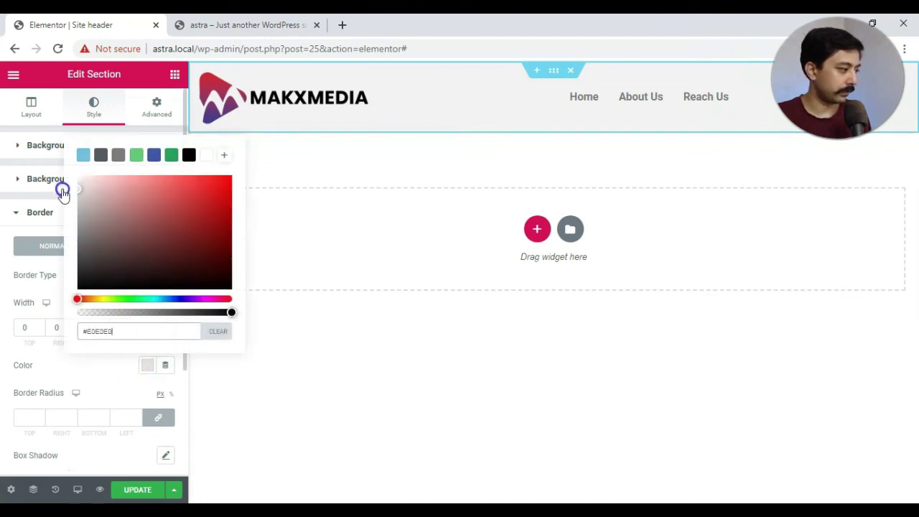
pyautogui.click(132, 489)
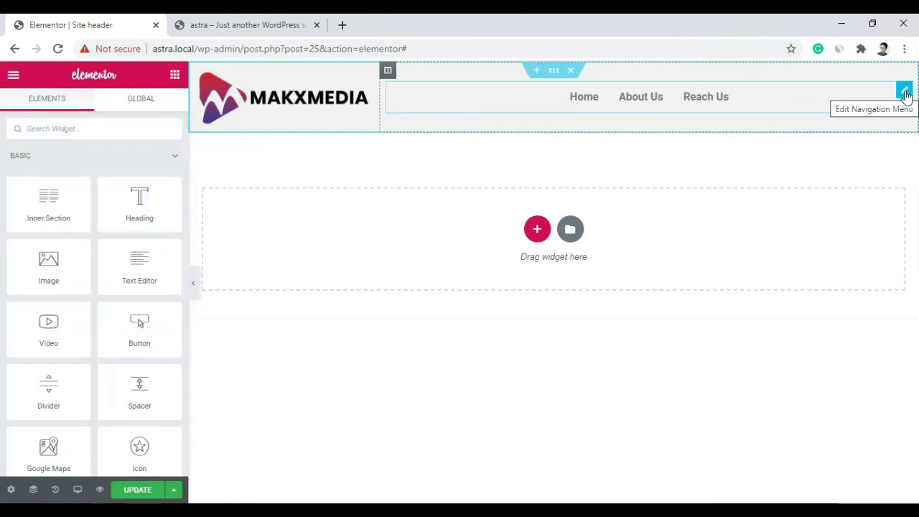
# Switch the header preview to the Mobile responsive view
pyautogui.click(553, 71)
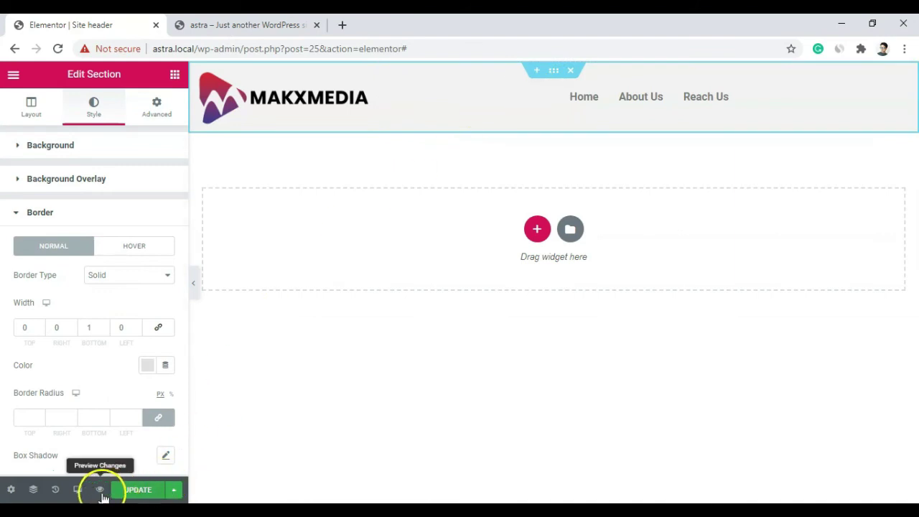
pyautogui.click(79, 491)
pyautogui.click(64, 455)
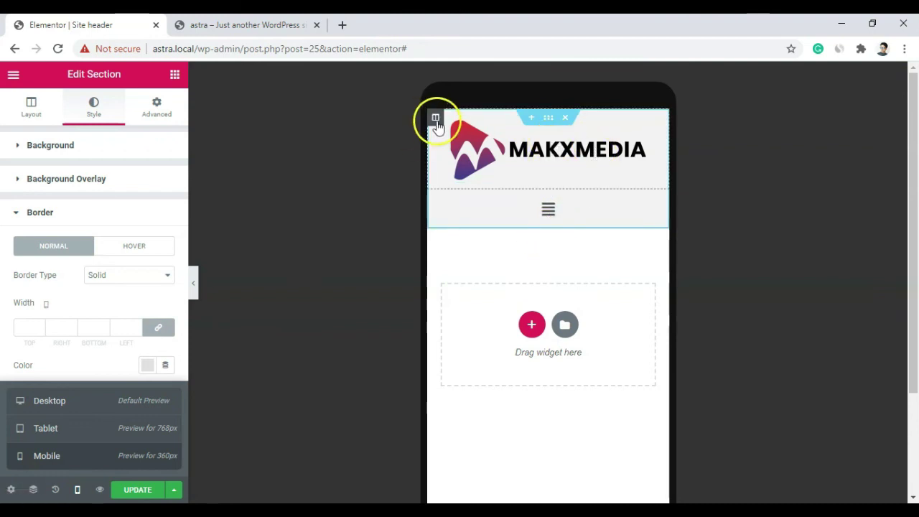
# Set the logo and menu columns' mobile Column Width to 50% each
pyautogui.click(435, 119)
pyautogui.click(159, 179)
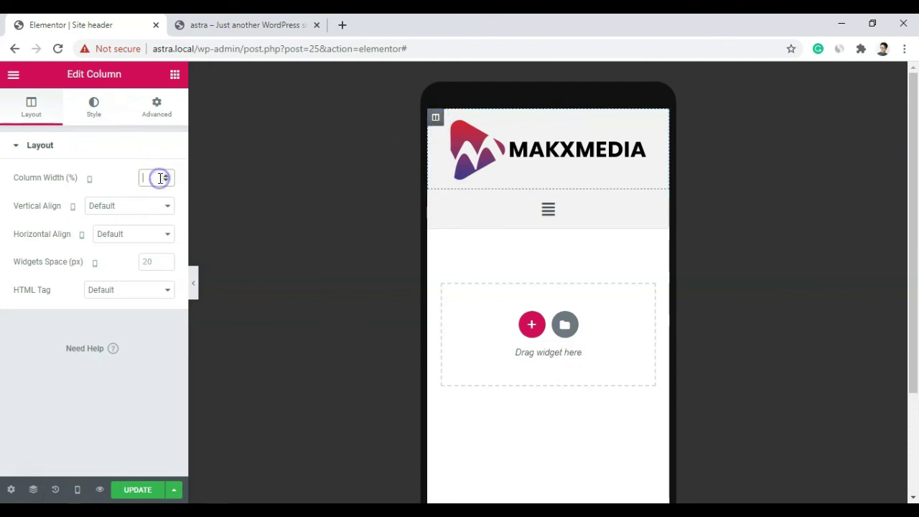
pyautogui.write('50')
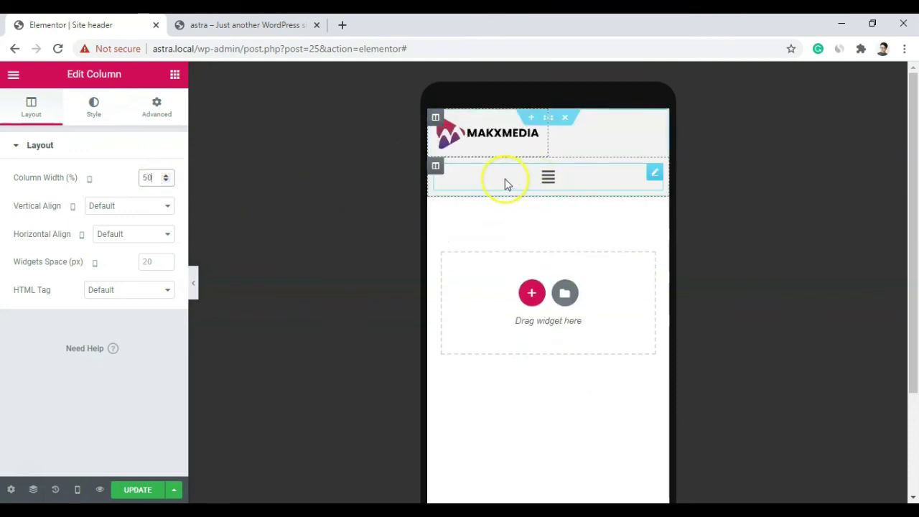
pyautogui.click(435, 166)
pyautogui.click(150, 174)
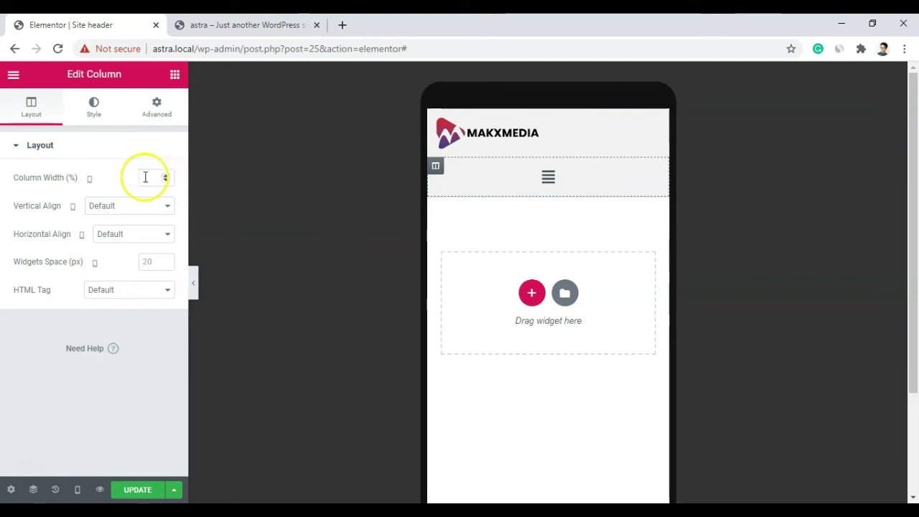
pyautogui.write('150')
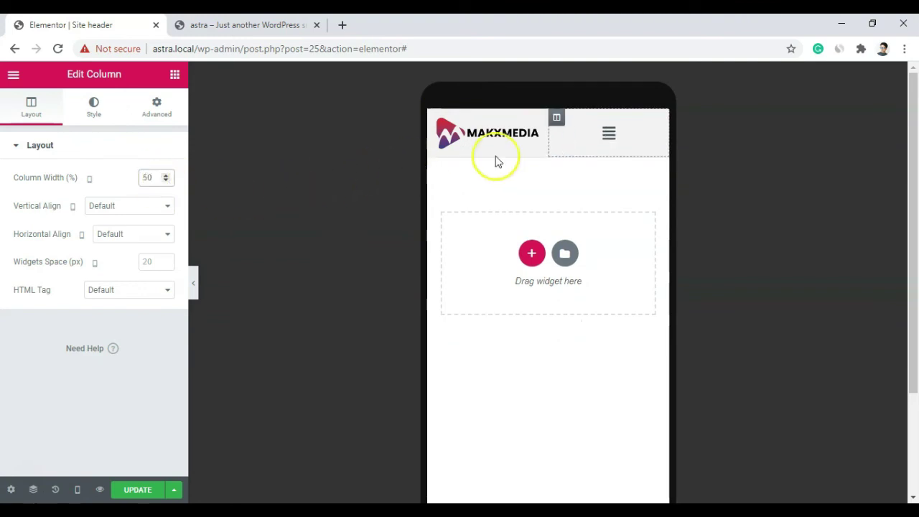
# Change the Navigation Menu's mobile menu icon to Angle double down from the Icon Library
pyautogui.click(655, 129)
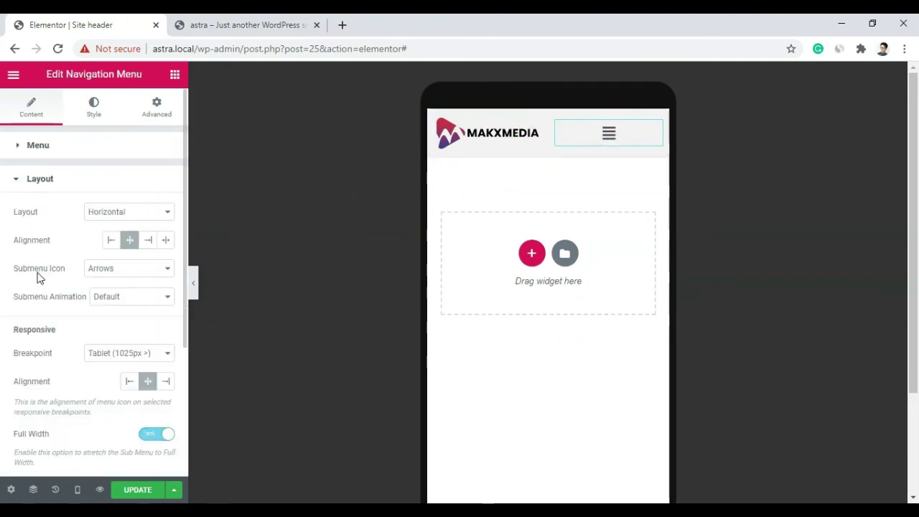
pyautogui.scroll(-3, 38, 279)
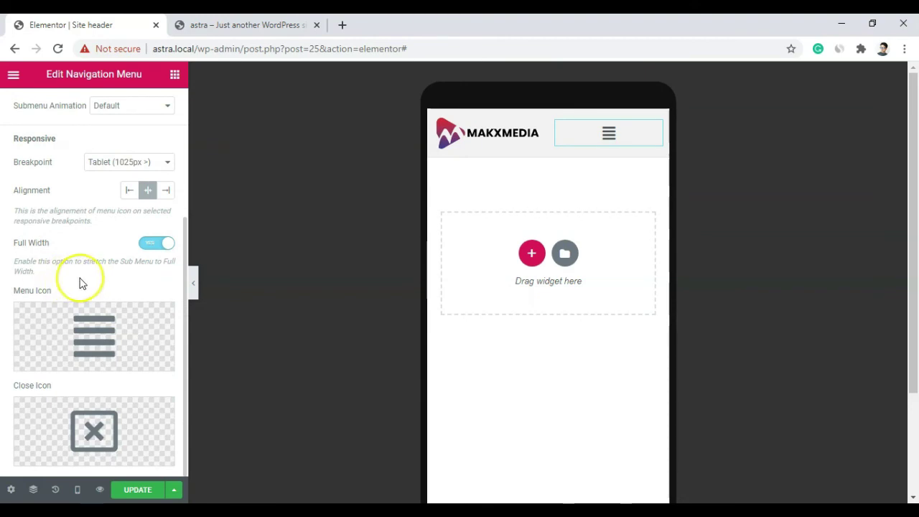
pyautogui.moveTo(63, 337)
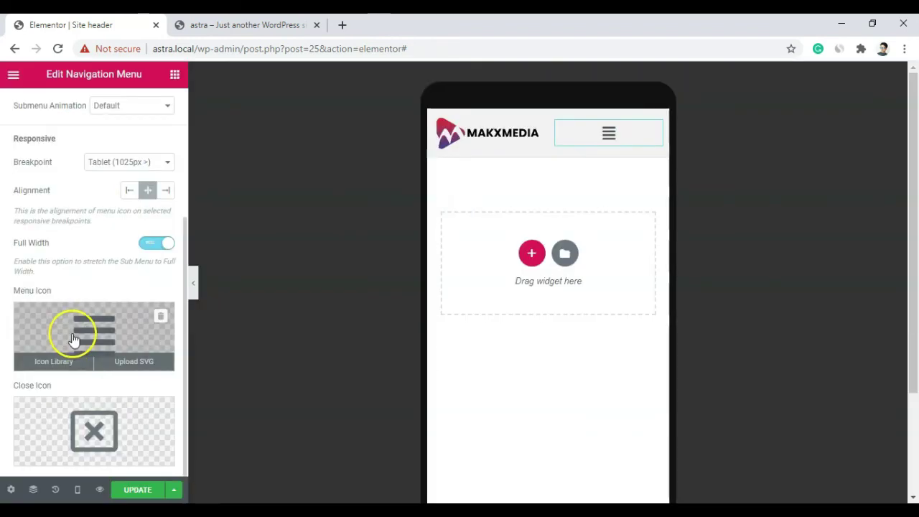
pyautogui.click(75, 331)
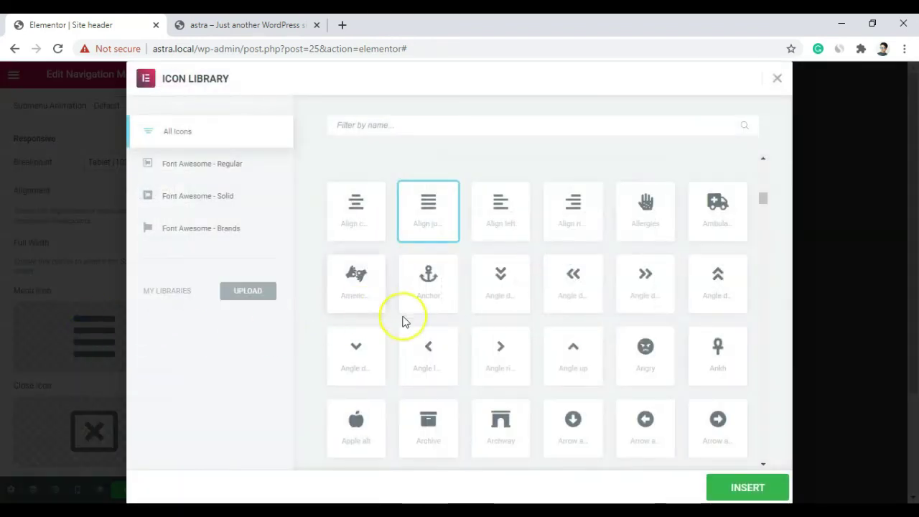
pyautogui.click(506, 283)
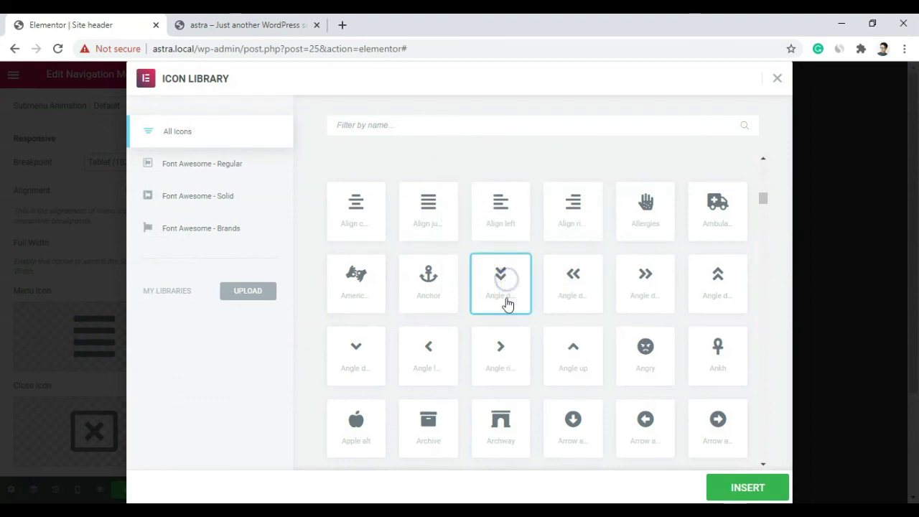
pyautogui.click(719, 483)
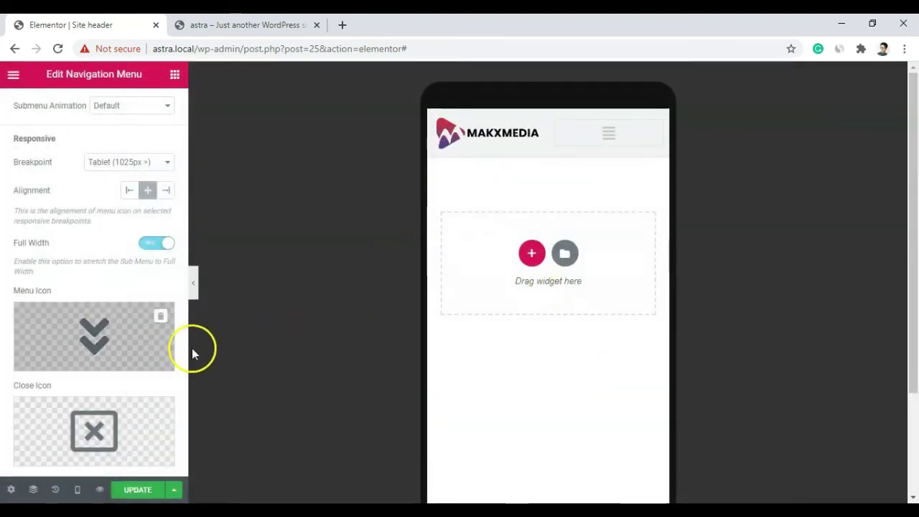
pyautogui.moveTo(113, 324)
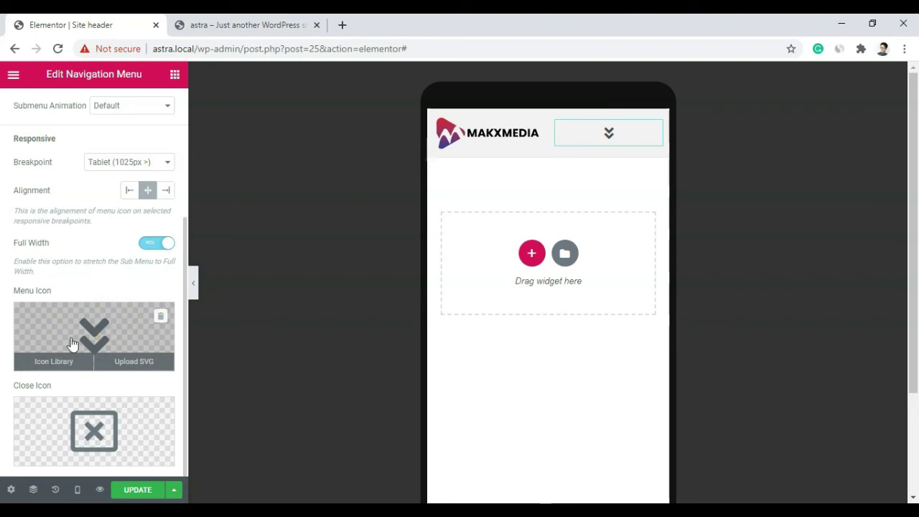
# Return to the Desktop preview and save the header template with UPDATE
pyautogui.click(77, 489)
pyautogui.click(77, 404)
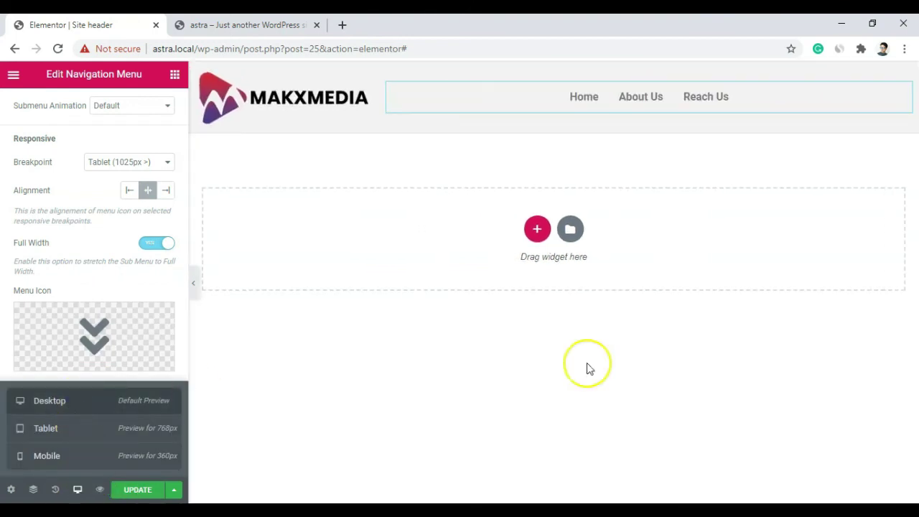
pyautogui.click(138, 489)
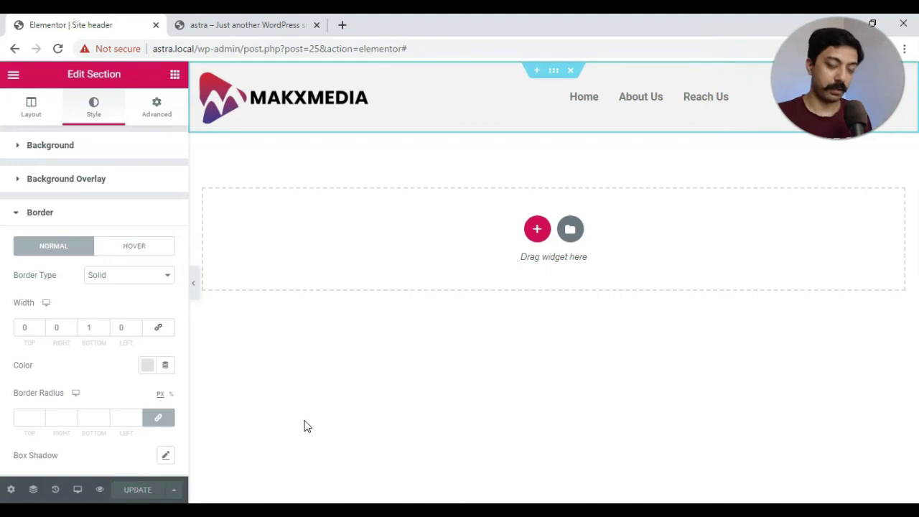
pyautogui.click(284, 420)
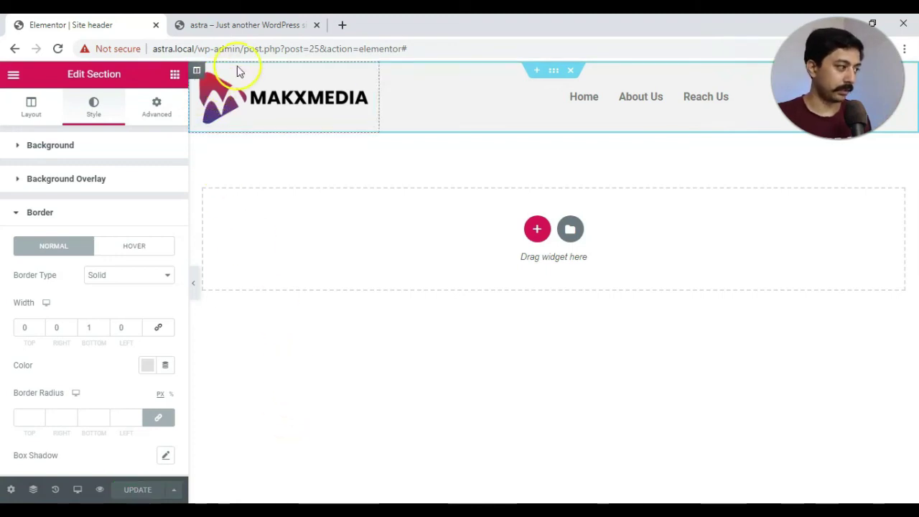
# Reload the astra.local homepage, open About Us, then return home via the logo
pyautogui.click(260, 34)
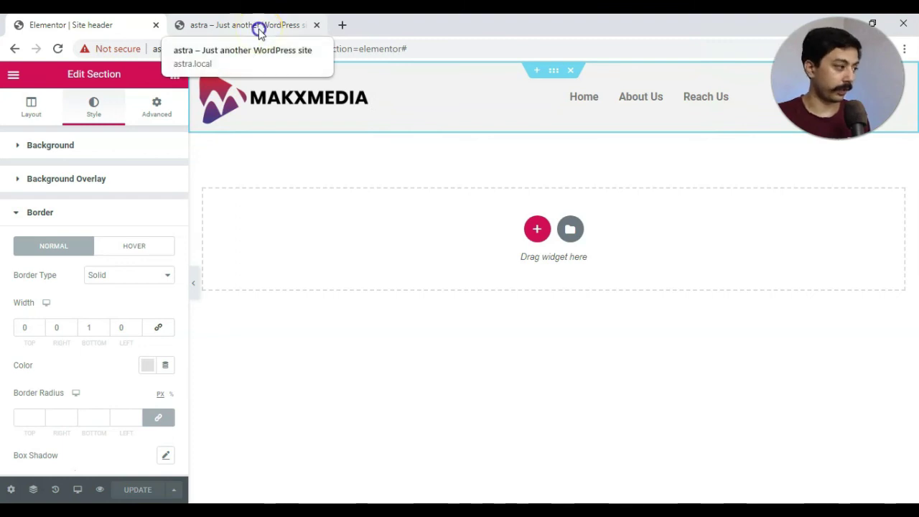
pyautogui.click(259, 30)
pyautogui.press('F5')
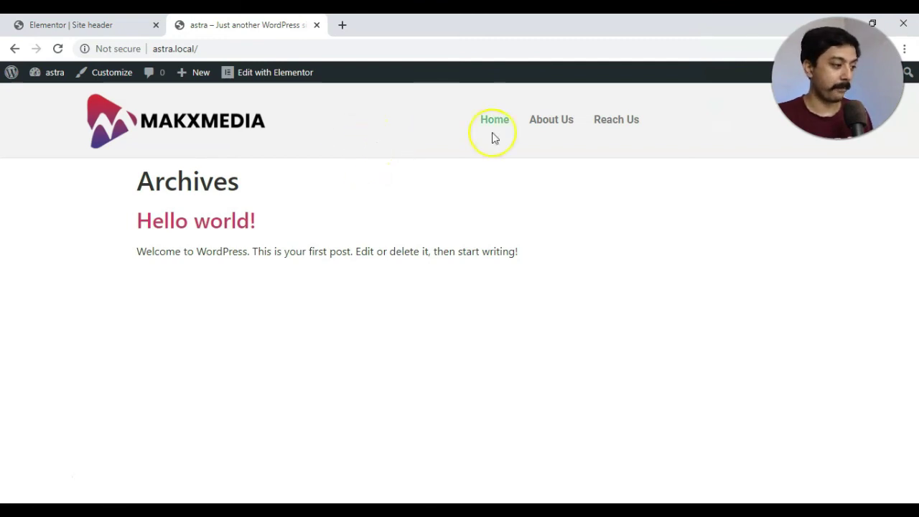
pyautogui.click(541, 119)
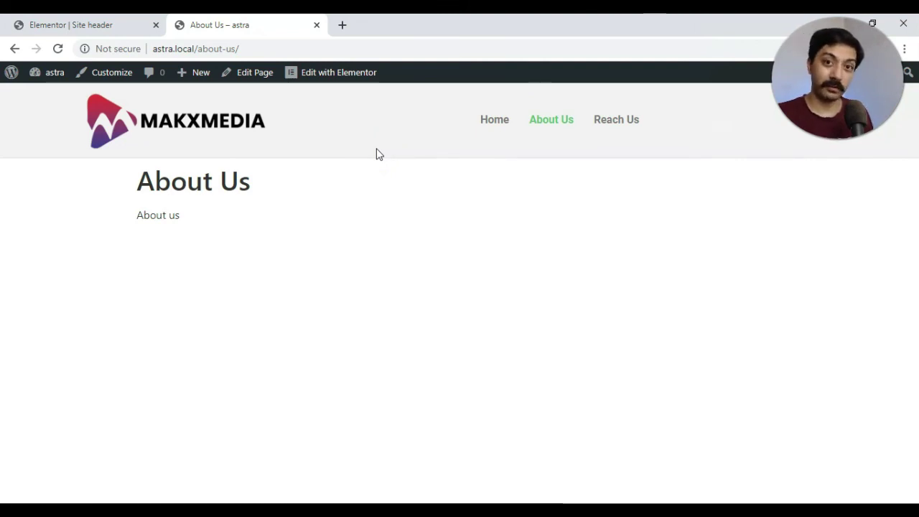
pyautogui.click(221, 136)
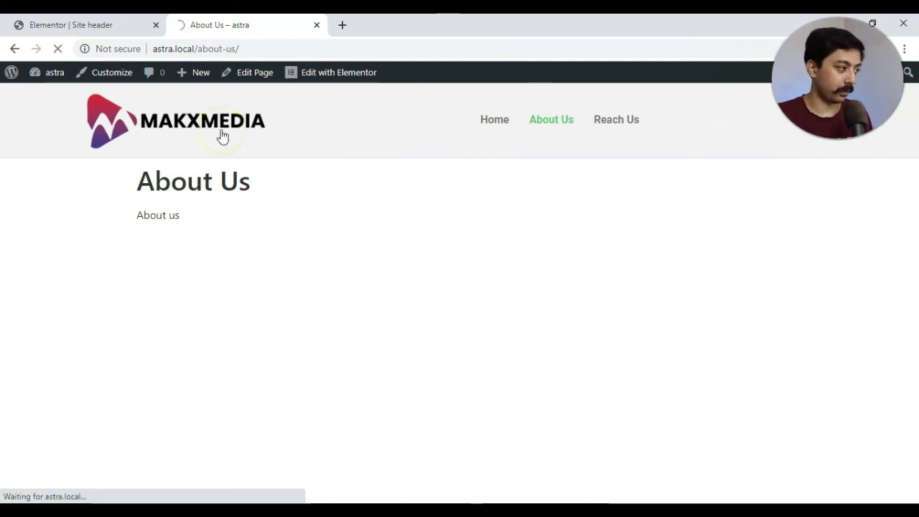